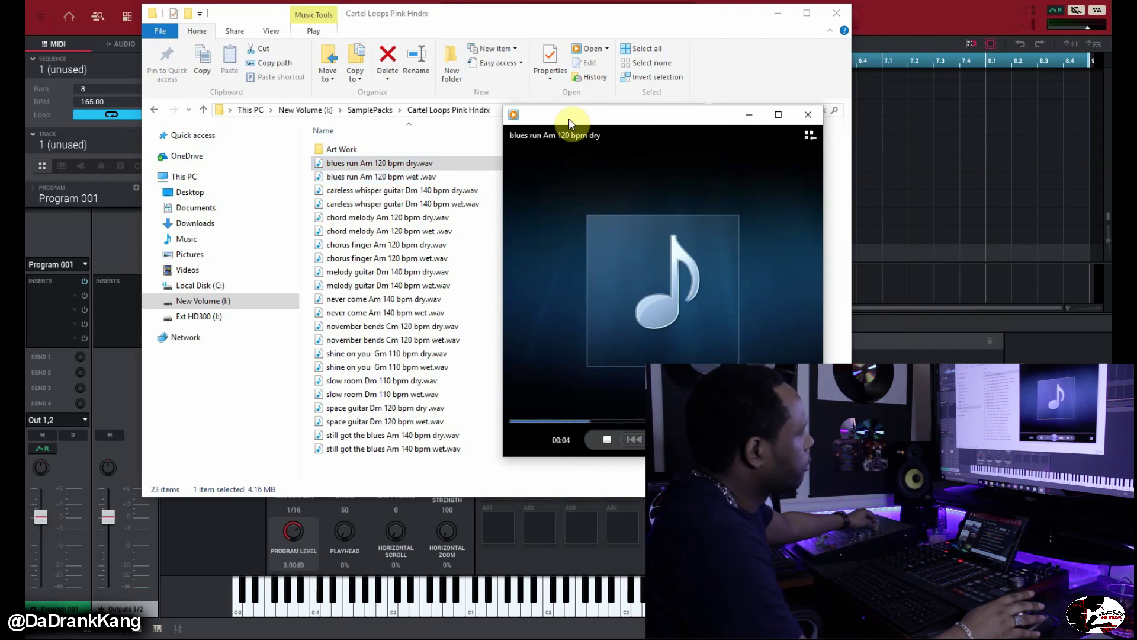
Step: Audition the loops blues run Am 120 bpm wet and careless whisper guitar Dm 140 bpm dry and wet
{"action": "double_click", "coordinate": [361, 177]}
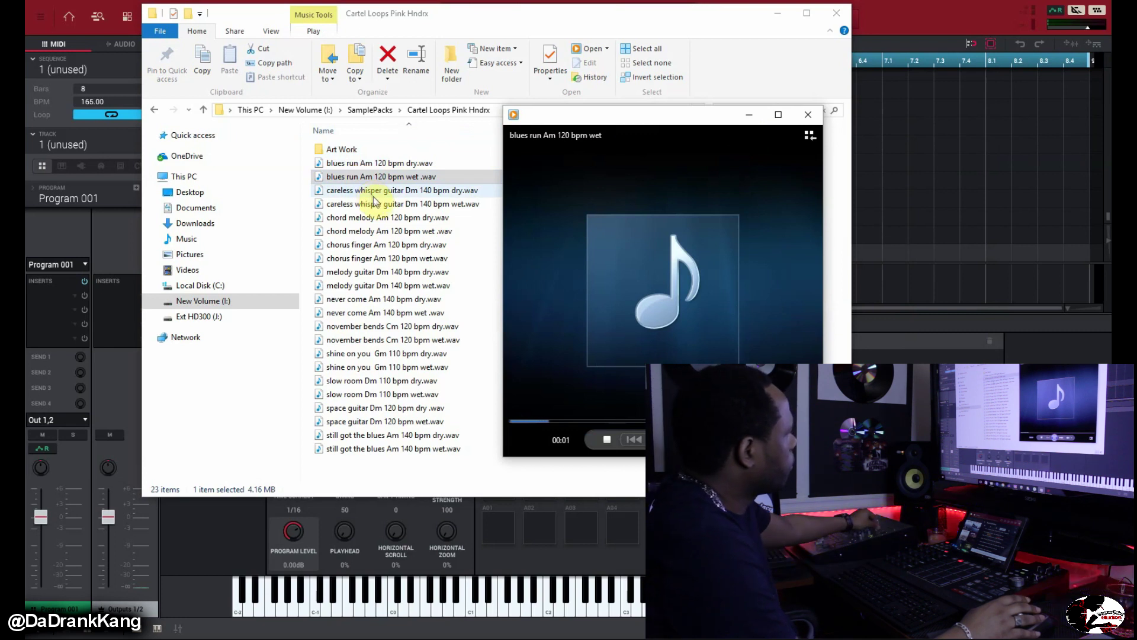
{"action": "double_click", "coordinate": [385, 196]}
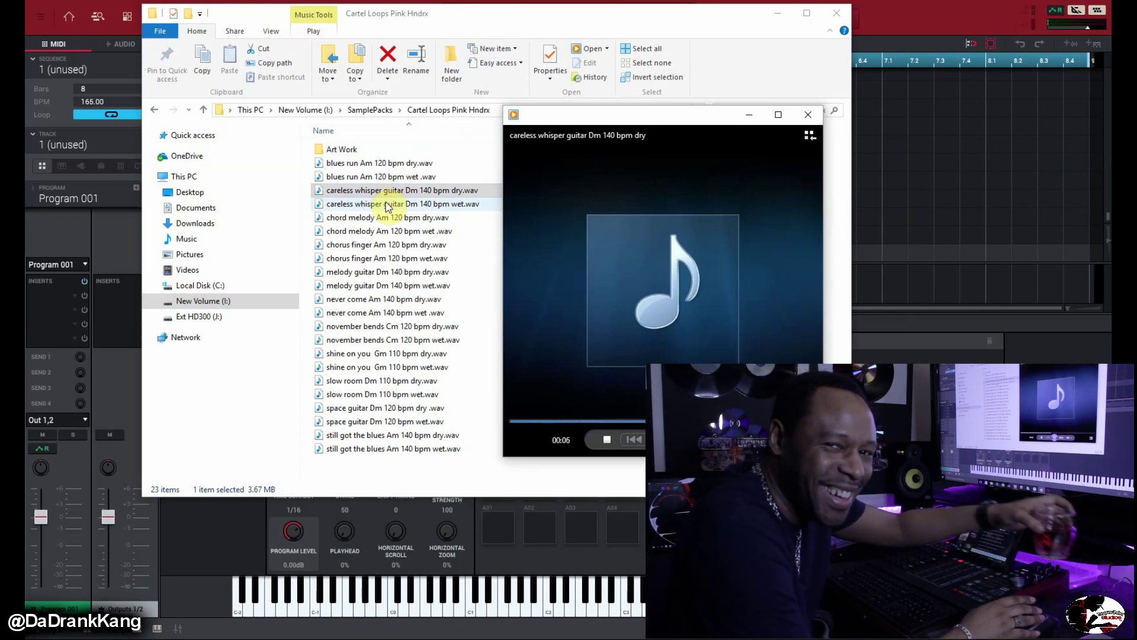
{"action": "double_click", "coordinate": [386, 205]}
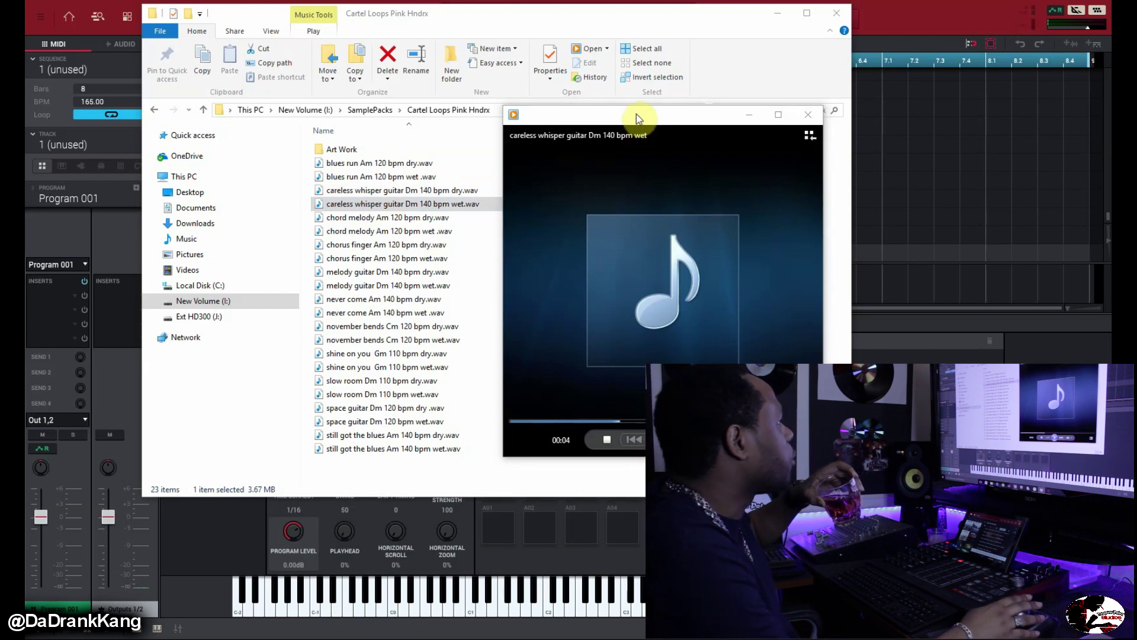
Step: Move the folder and media player windows aside to uncover the MPC project's sample list
{"action": "left_click_drag", "start_coordinate": [637, 118], "coordinate": [603, 112]}
{"action": "left_click_drag", "start_coordinate": [446, 11], "coordinate": [336, 3]}
{"action": "left_click_drag", "start_coordinate": [529, 121], "coordinate": [481, 109]}
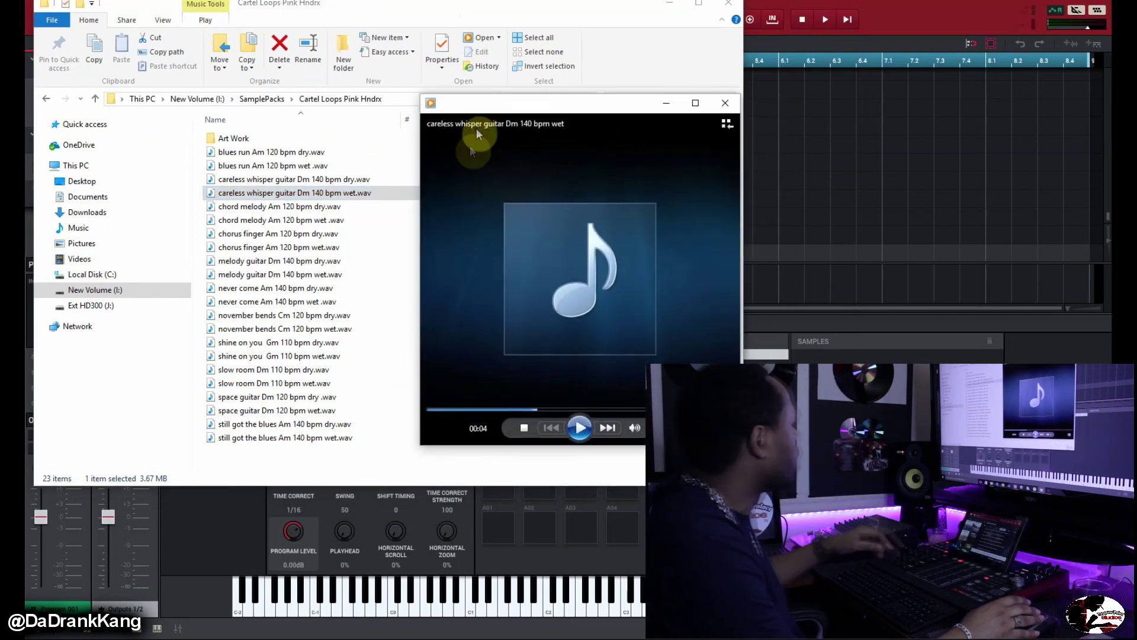
Step: Audition chord melody Am 120 bpm dry and chorus finger Am 120 bpm dry and wet, and pause playback
{"action": "left_click", "coordinate": [313, 210]}
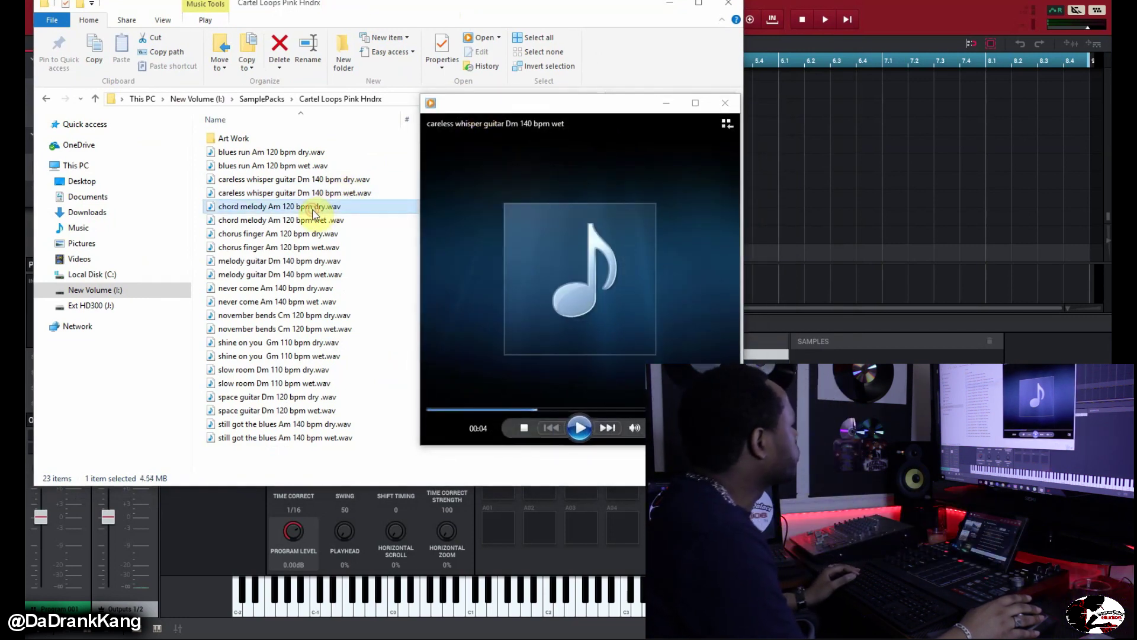
{"action": "double_click", "coordinate": [313, 211]}
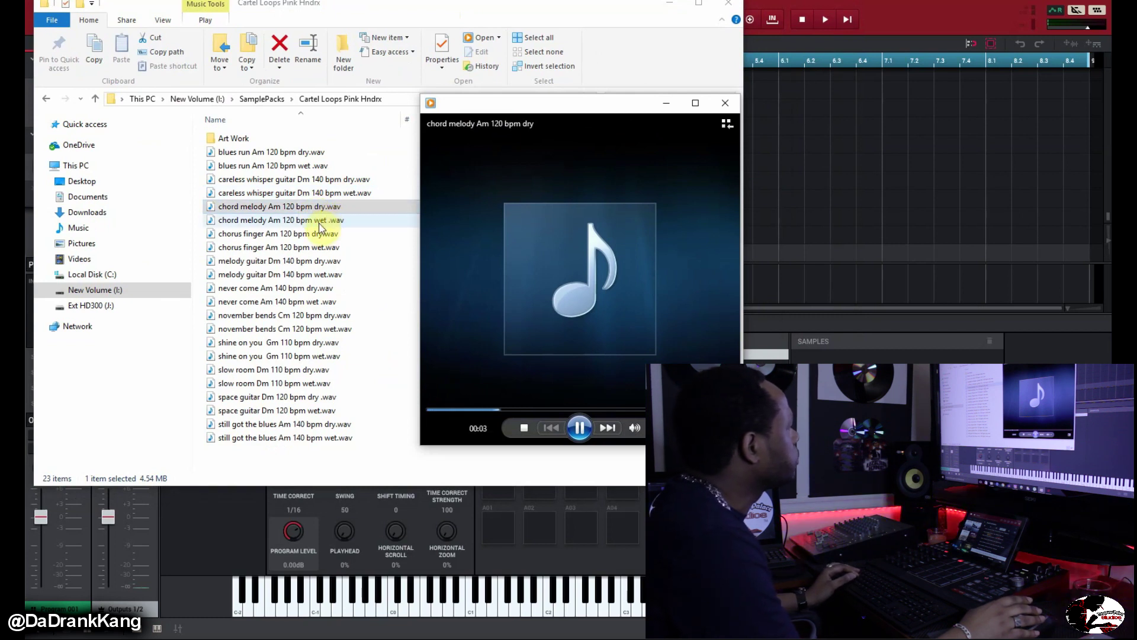
{"action": "double_click", "coordinate": [300, 237]}
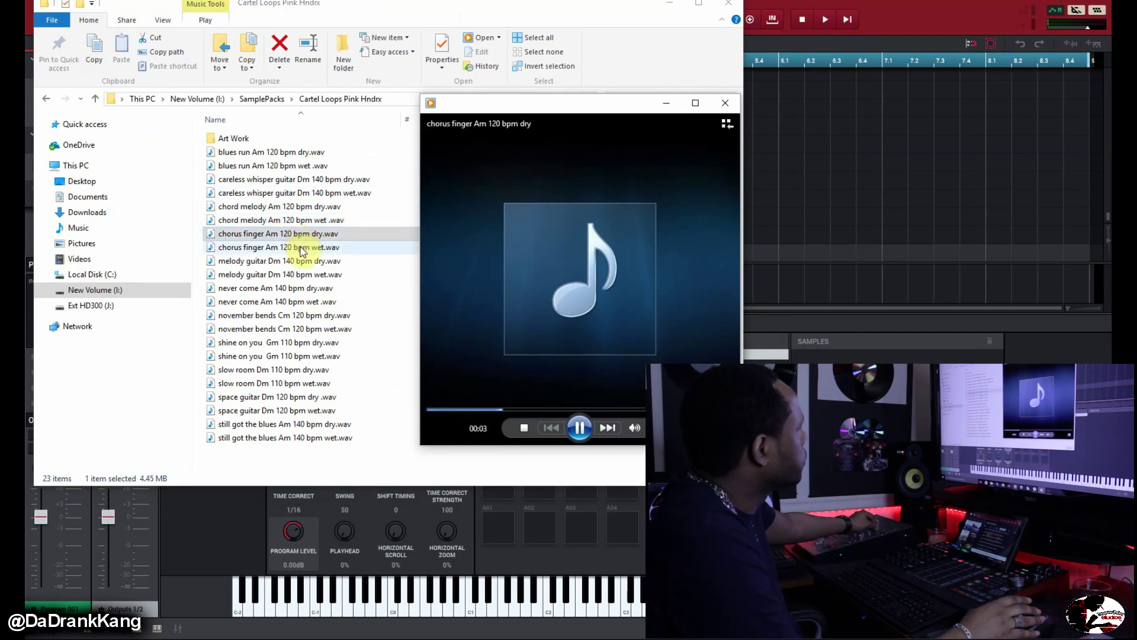
{"action": "double_click", "coordinate": [302, 248]}
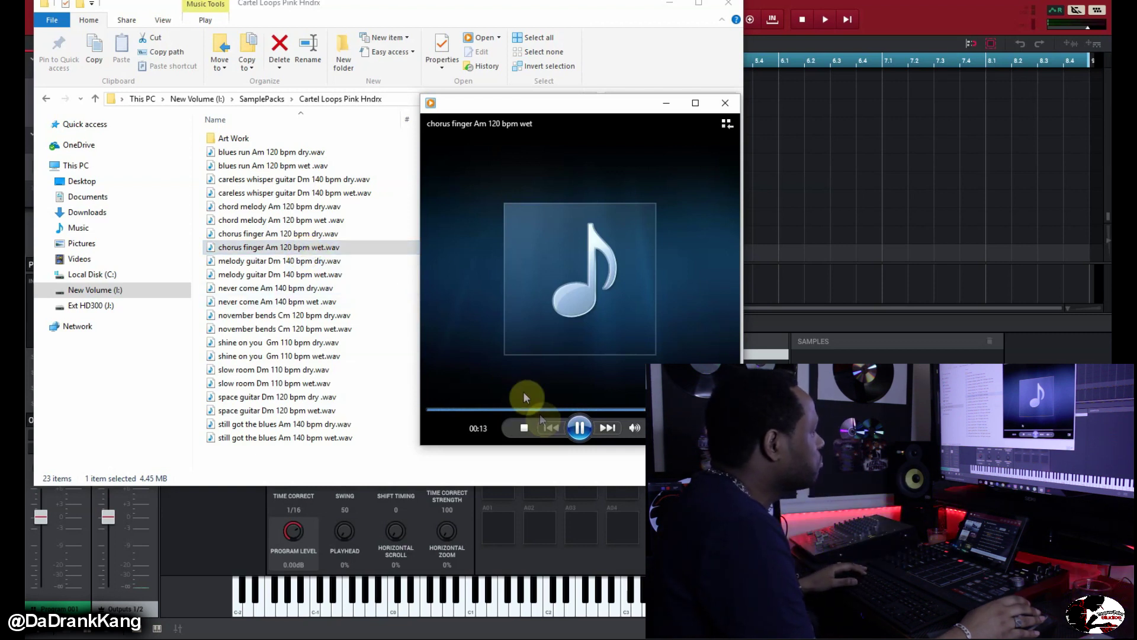
{"action": "left_click", "coordinate": [579, 428]}
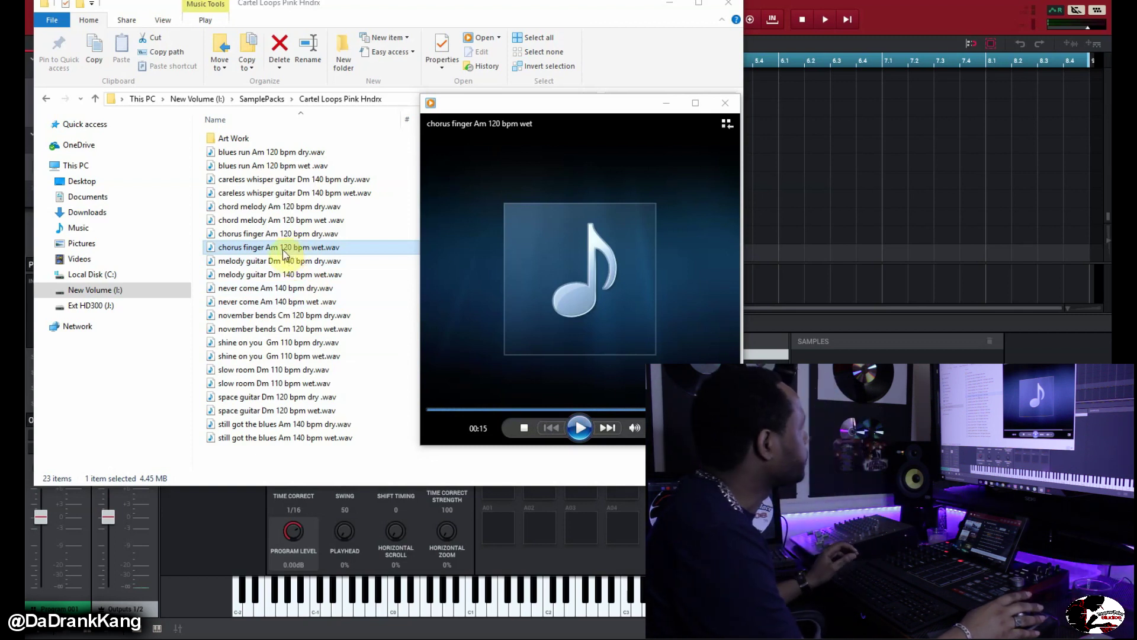
Step: Add chorus finger Am 120 bpm wet.wav to the MPC project's samples, close the media player and open the added sample
{"action": "left_click_drag", "start_coordinate": [283, 254], "coordinate": [841, 350]}
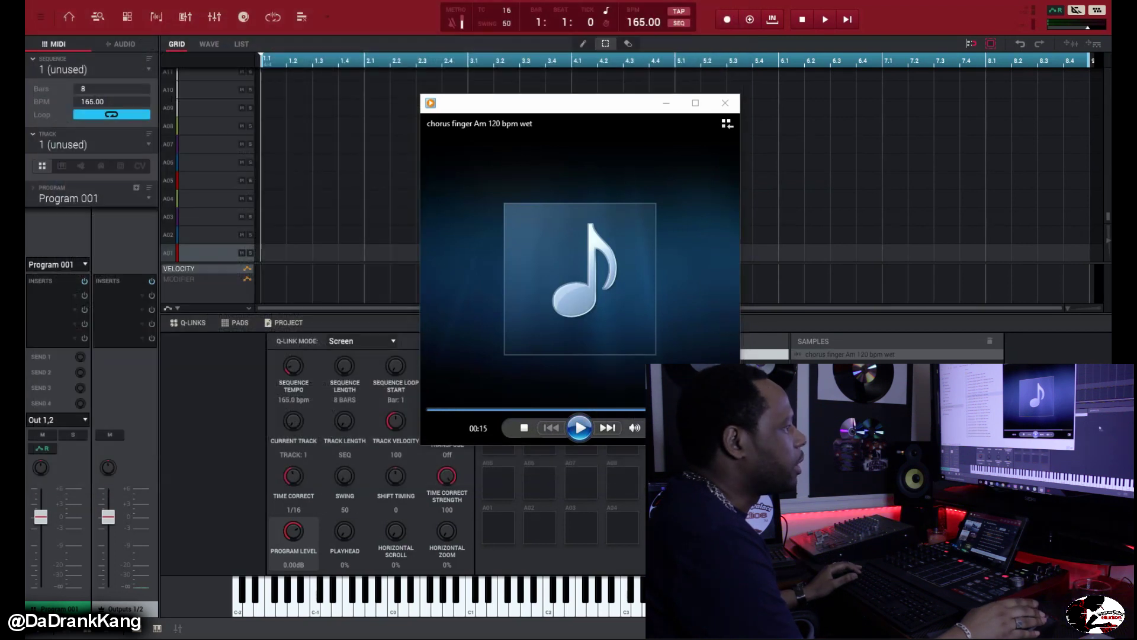
{"action": "left_click", "coordinate": [725, 102]}
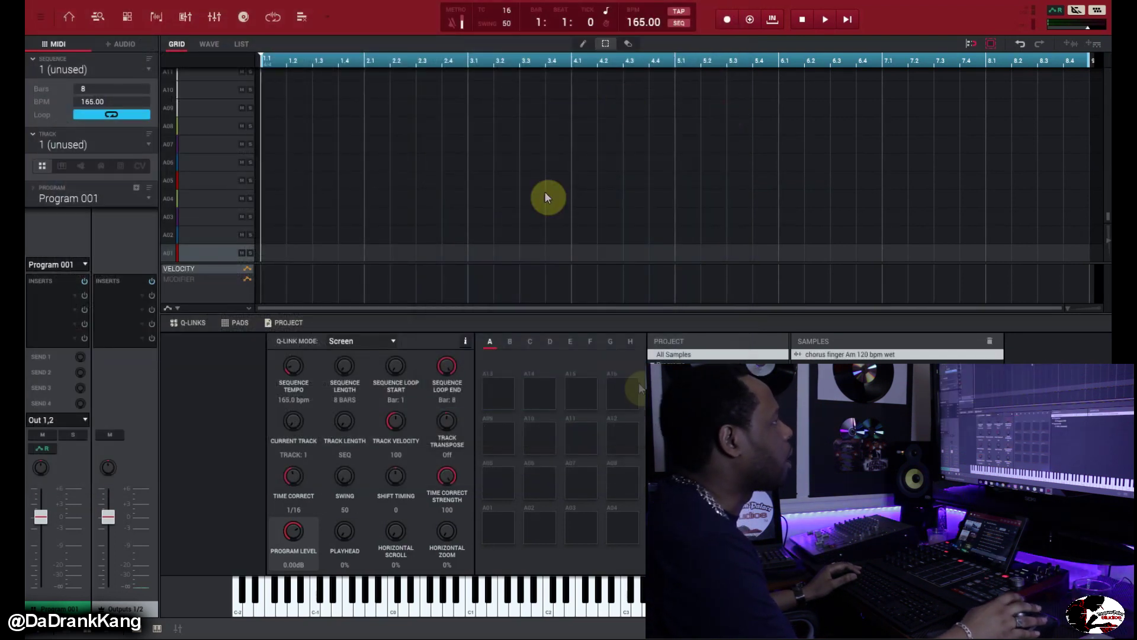
{"action": "double_click", "coordinate": [821, 354]}
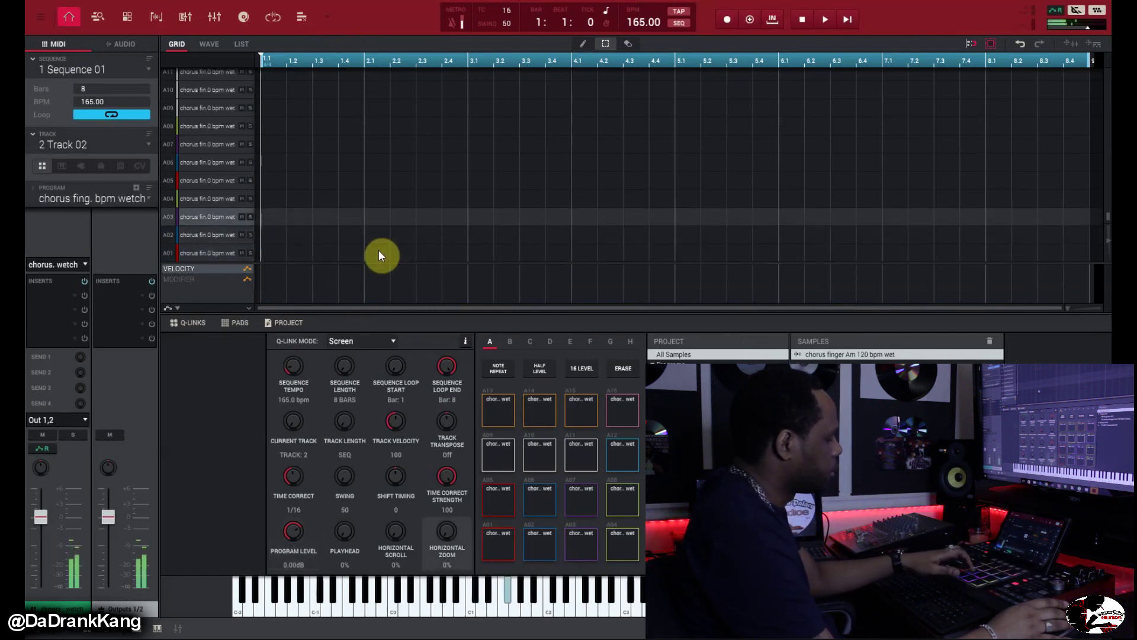
Step: Rename track 2 as samp and record the sliced sample's pads across the eight-bar sequence
{"action": "double_click", "coordinate": [73, 145]}
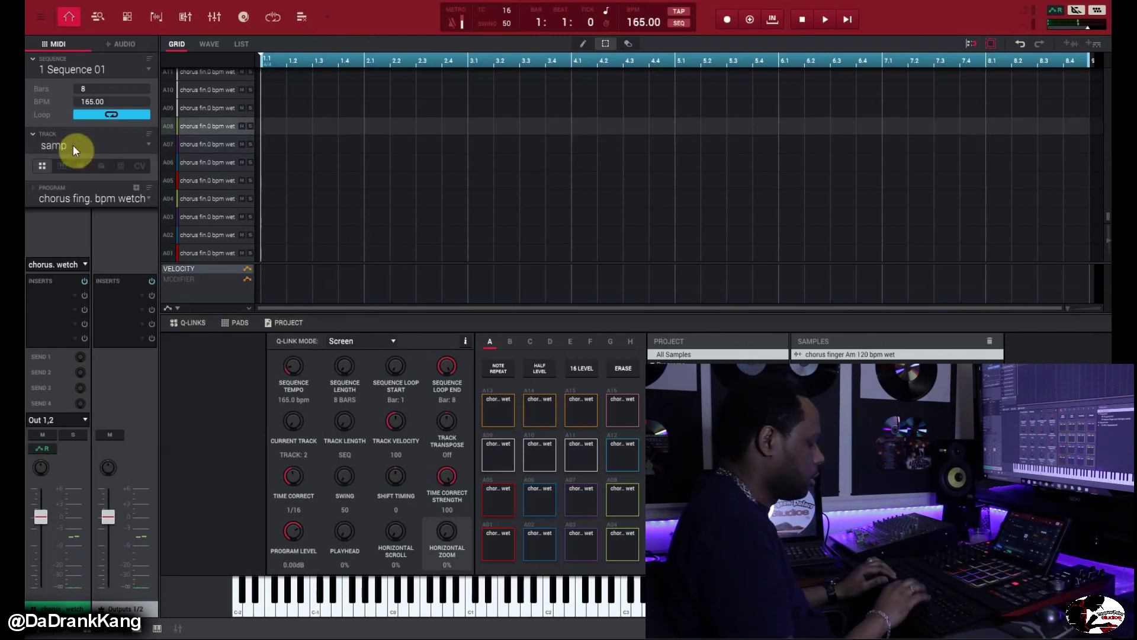
{"action": "key", "text": "Return"}
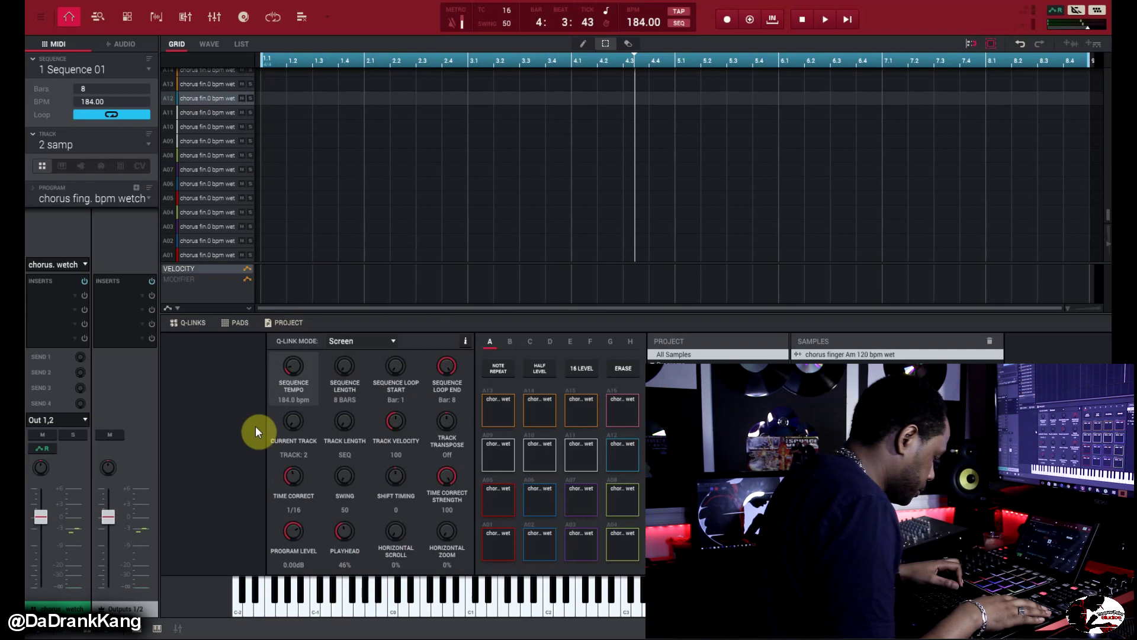
{"action": "key", "text": "space"}
{"action": "key", "text": "o"}
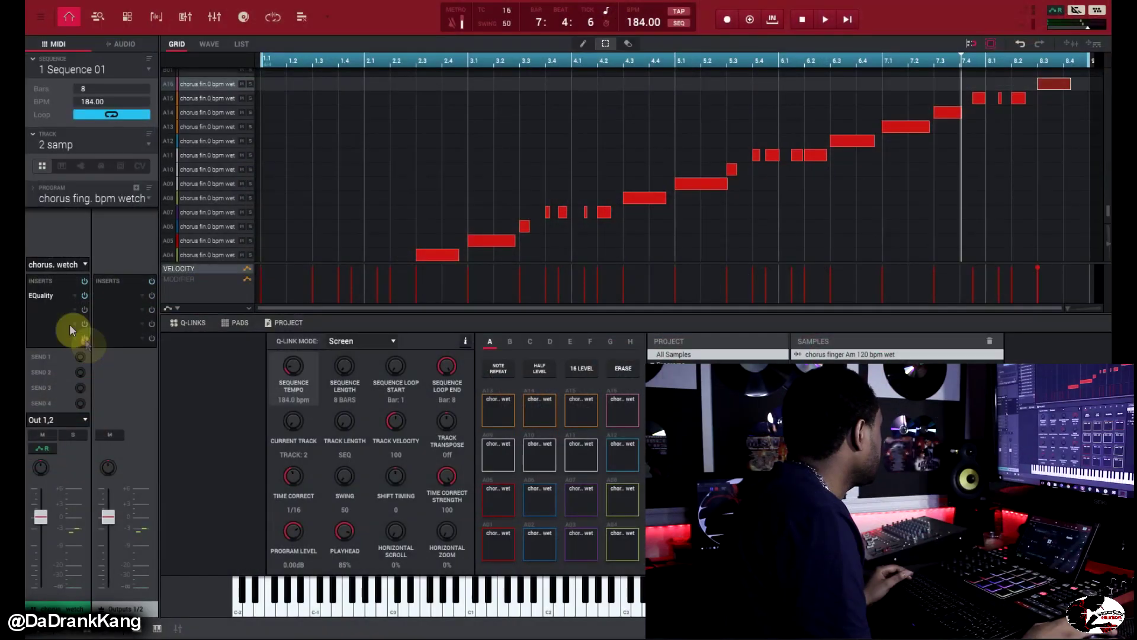
Step: Open the samp track's EQuality insert, show its analyser during playback and apply a high-pass filter at about 382 Hz
{"action": "left_click", "coordinate": [42, 295]}
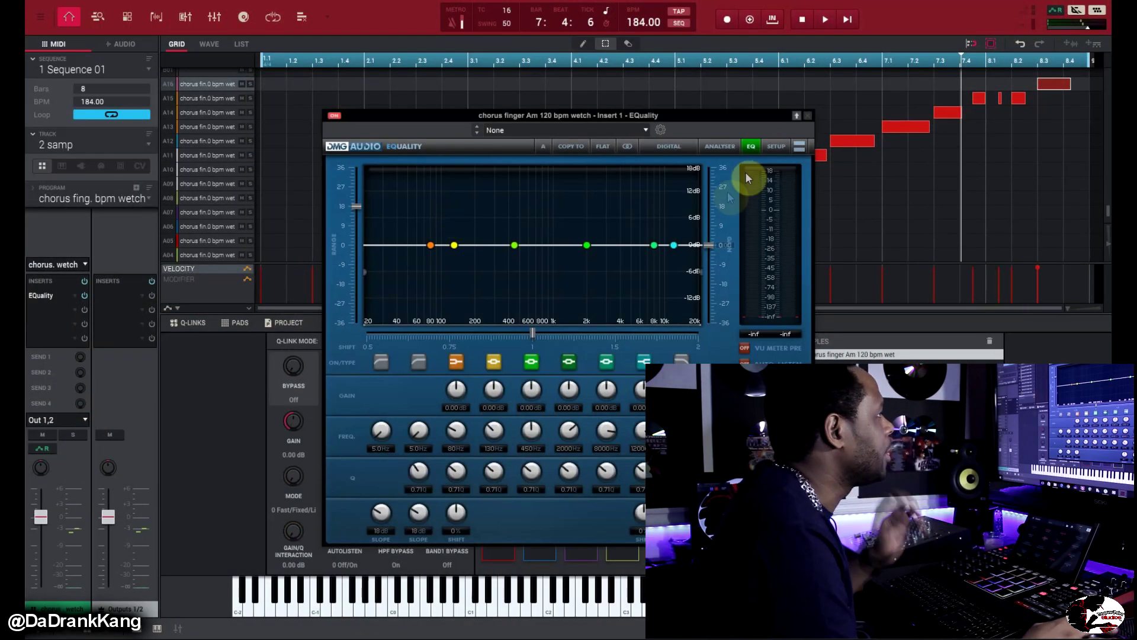
{"action": "left_click_drag", "start_coordinate": [716, 116], "coordinate": [633, 127]}
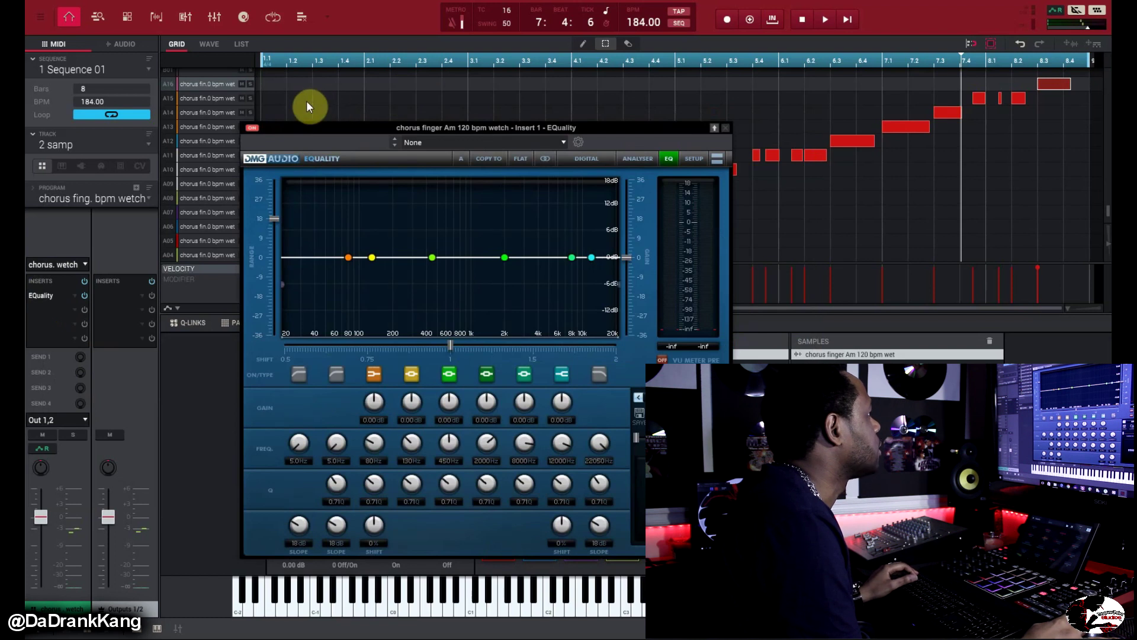
{"action": "key", "text": "space"}
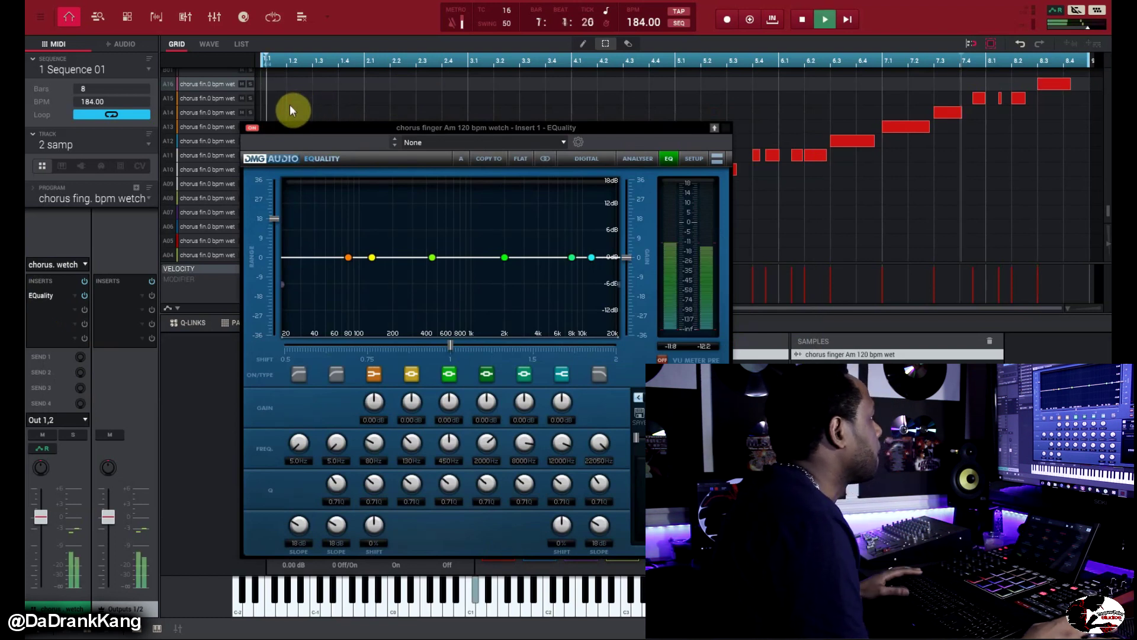
{"action": "left_click", "coordinate": [640, 158]}
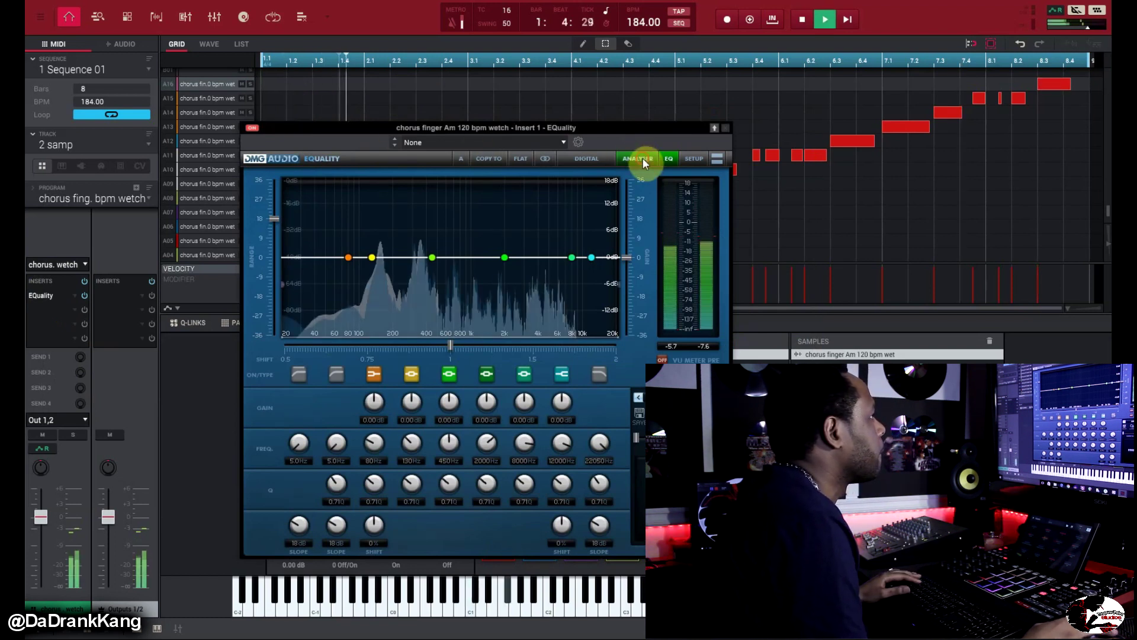
{"action": "left_click", "coordinate": [341, 372]}
{"action": "left_click_drag", "start_coordinate": [283, 285], "coordinate": [426, 277]}
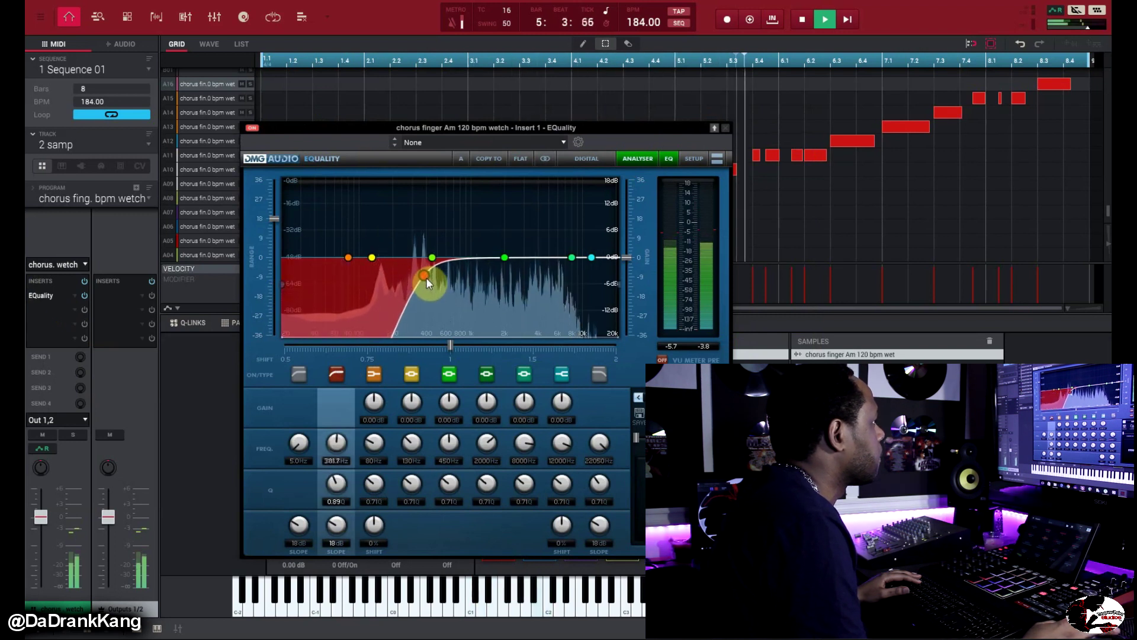
Step: Cut about 3.2 dB near 3689 Hz with a narrow Q and about 1.9 dB near 1038 Hz, and close EQuality
{"action": "left_click_drag", "start_coordinate": [505, 257], "coordinate": [536, 270]}
{"action": "scroll", "coordinate": [535, 227], "scroll_direction": "up", "scroll_amount": 3}
{"action": "scroll", "coordinate": [480, 190], "scroll_direction": "up", "scroll_amount": 1}
{"action": "scroll", "coordinate": [525, 245], "scroll_direction": "up", "scroll_amount": 2}
{"action": "scroll", "coordinate": [515, 247], "scroll_direction": "up", "scroll_amount": 3}
{"action": "scroll", "coordinate": [516, 247], "scroll_direction": "up", "scroll_amount": 5}
{"action": "scroll", "coordinate": [536, 251], "scroll_direction": "up", "scroll_amount": 3}
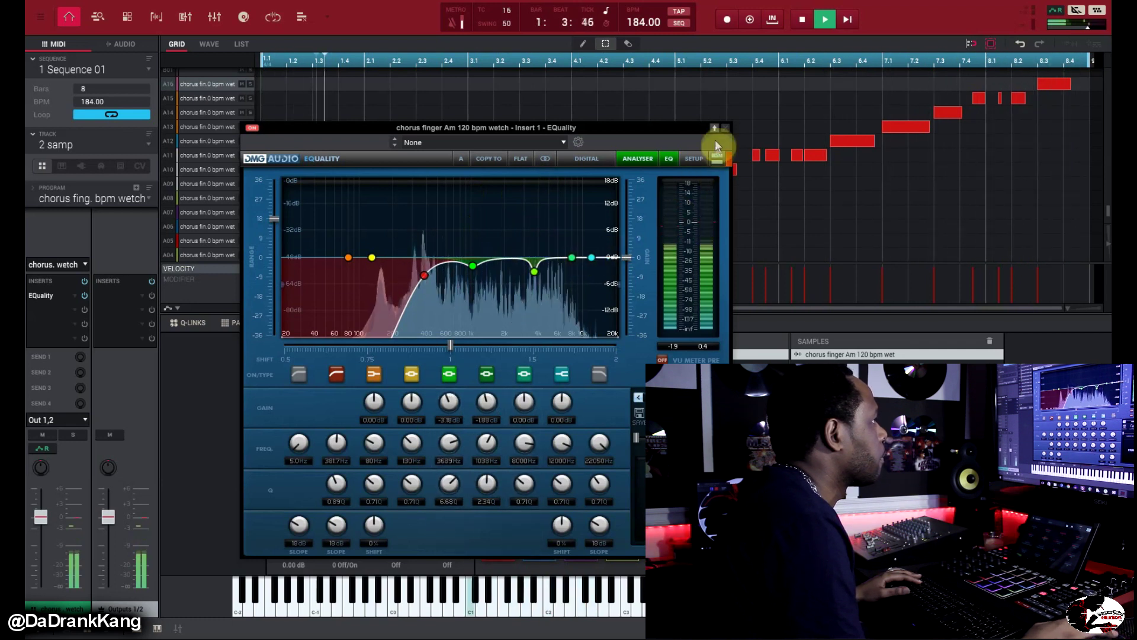
{"action": "left_click", "coordinate": [725, 127]}
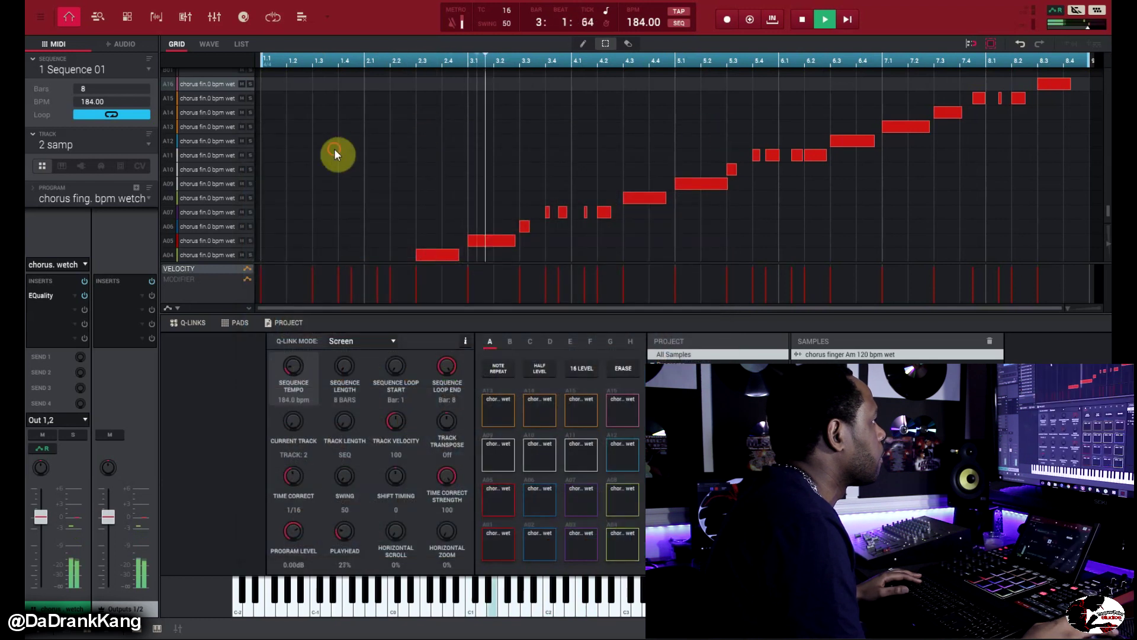
Step: Stop playback and rename track 2 as hiSample
{"action": "scroll", "coordinate": [310, 174], "scroll_direction": "down", "scroll_amount": 3}
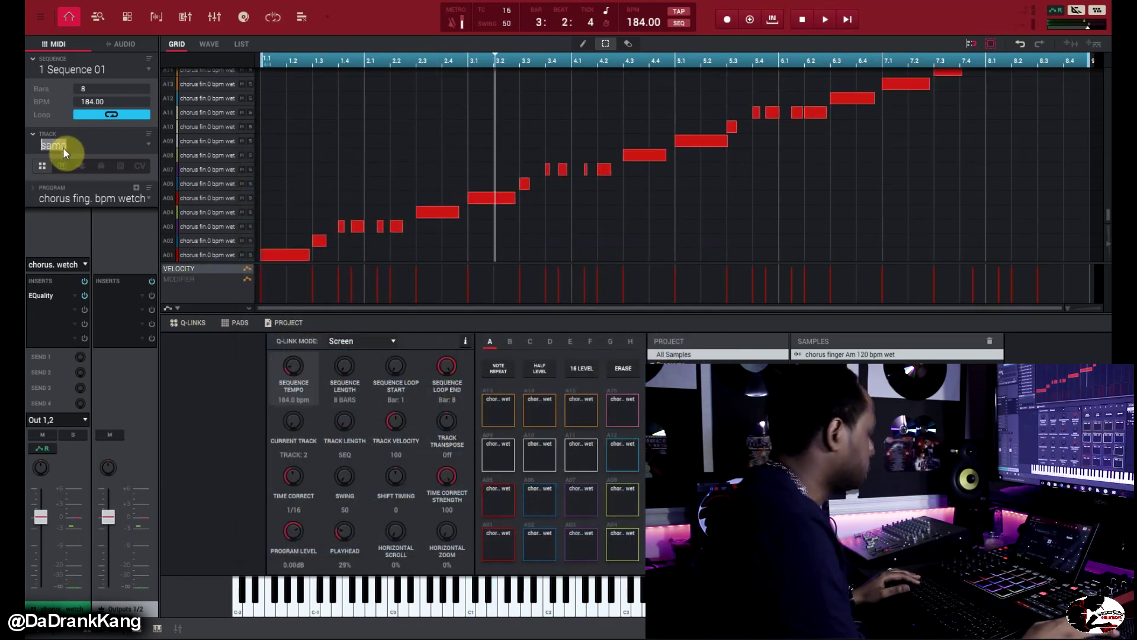
{"action": "type", "text": "i"}
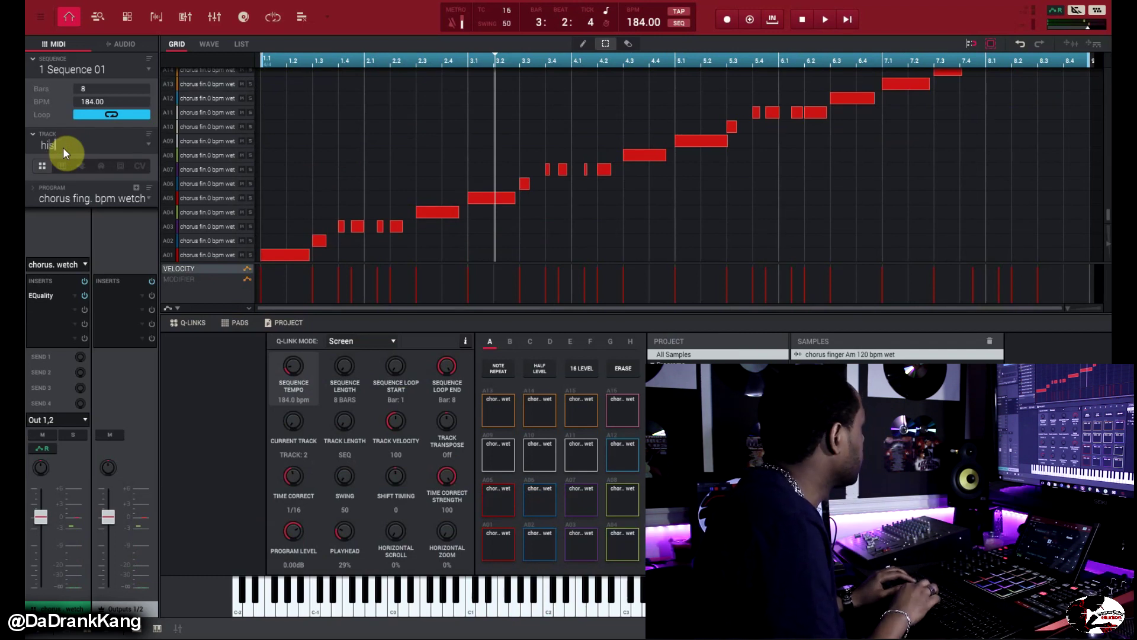
{"action": "type", "text": "Sample"}
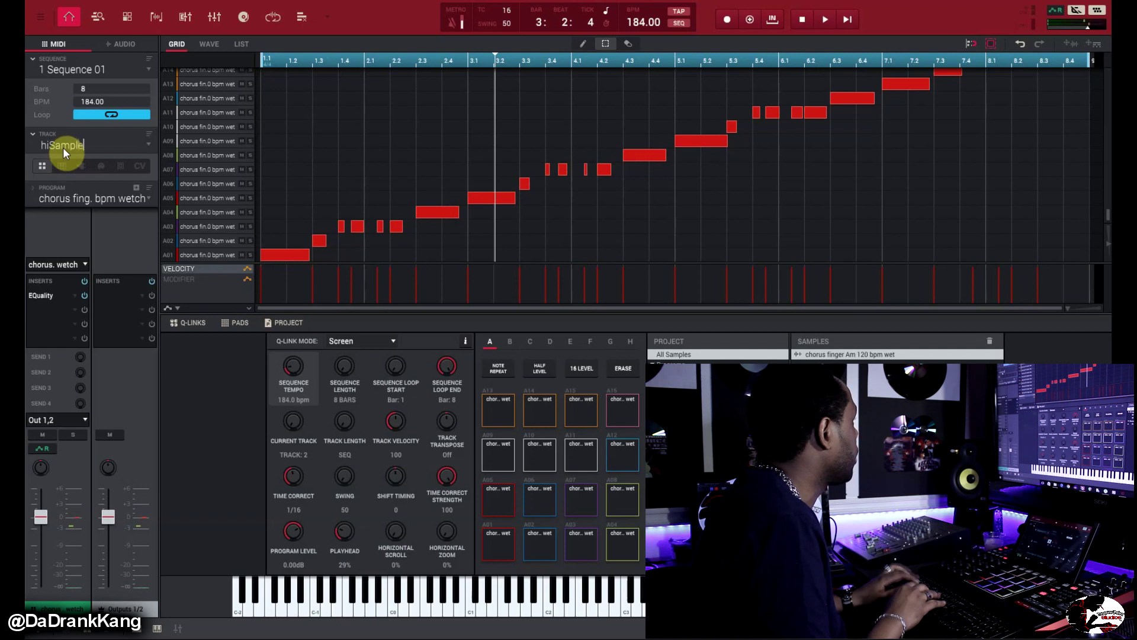
{"action": "key", "text": "Return"}
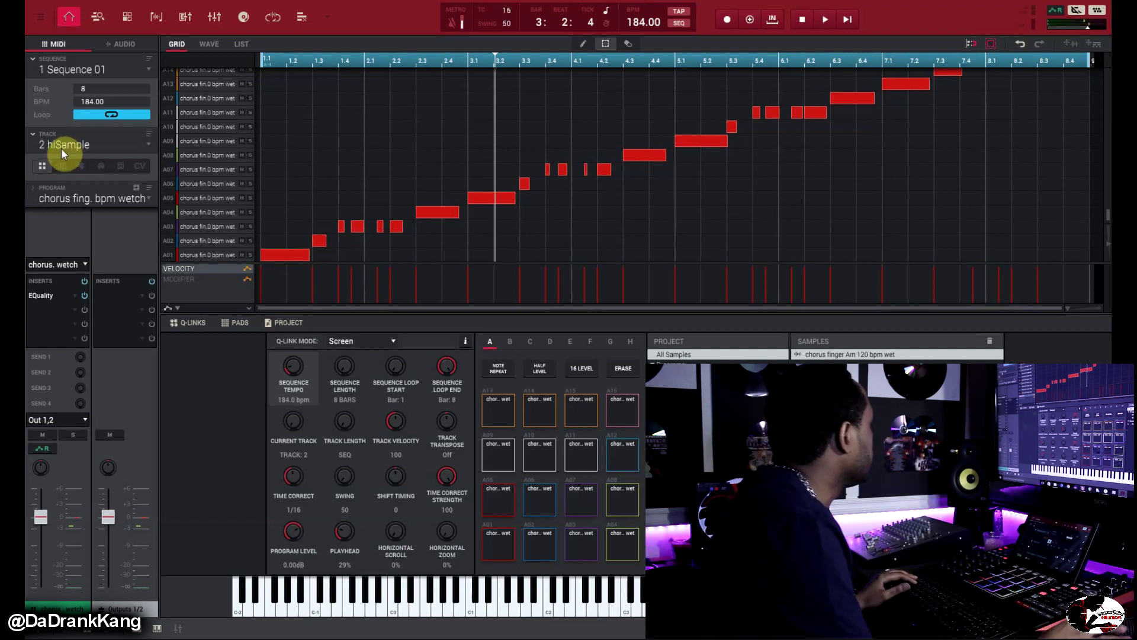
Step: Switch to unused track 3 and name it loSamp
{"action": "left_click", "coordinate": [61, 148]}
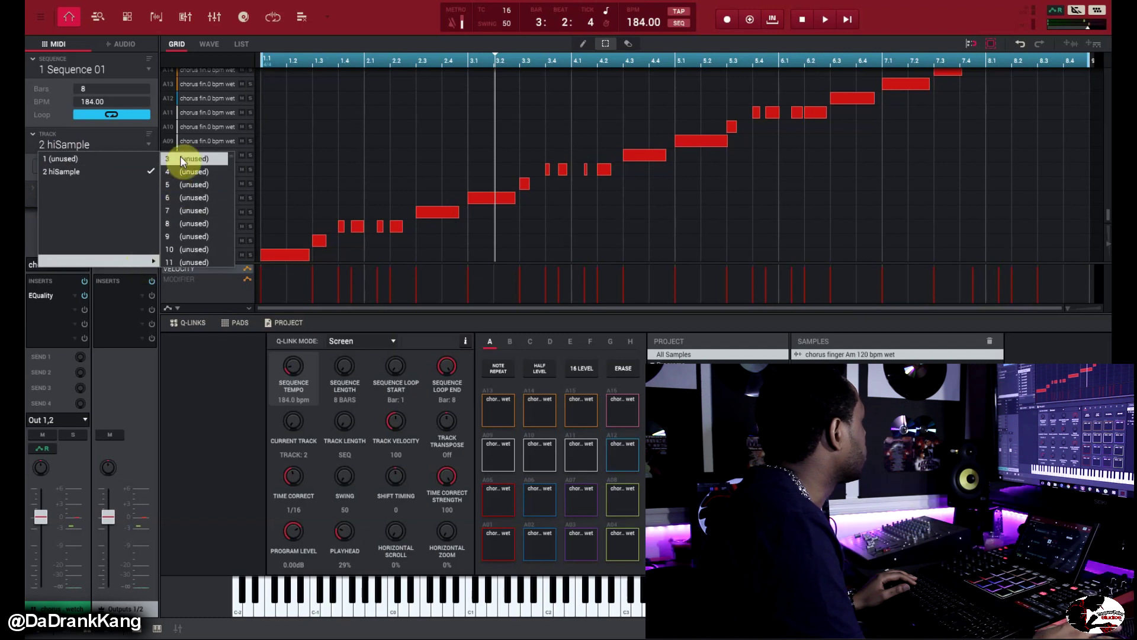
{"action": "left_click", "coordinate": [181, 158]}
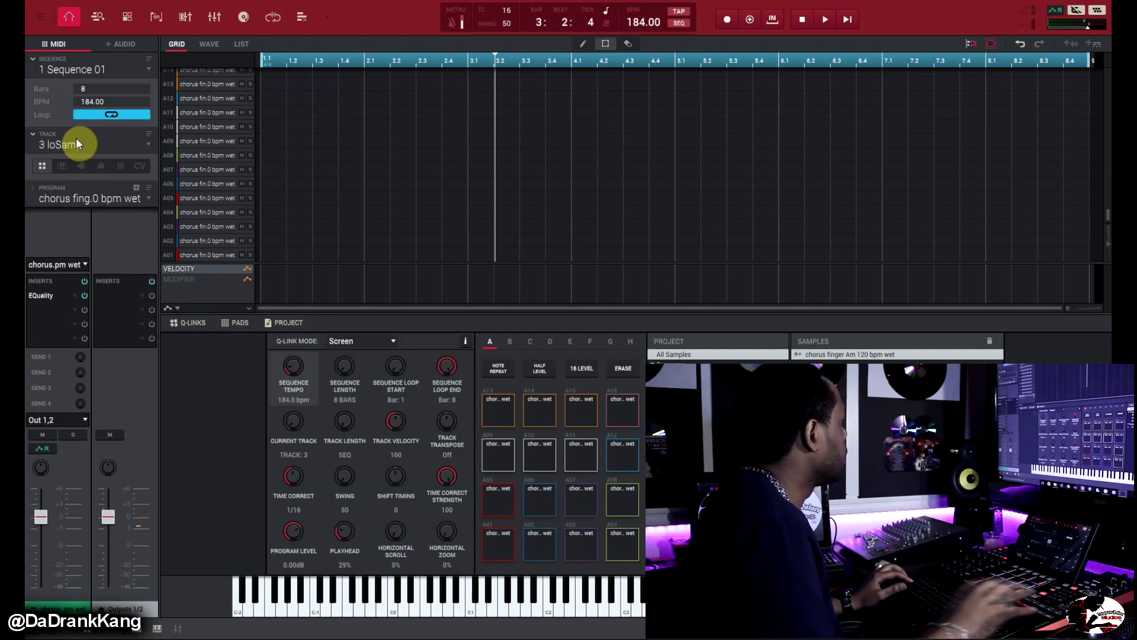
{"action": "type", "text": "p"}
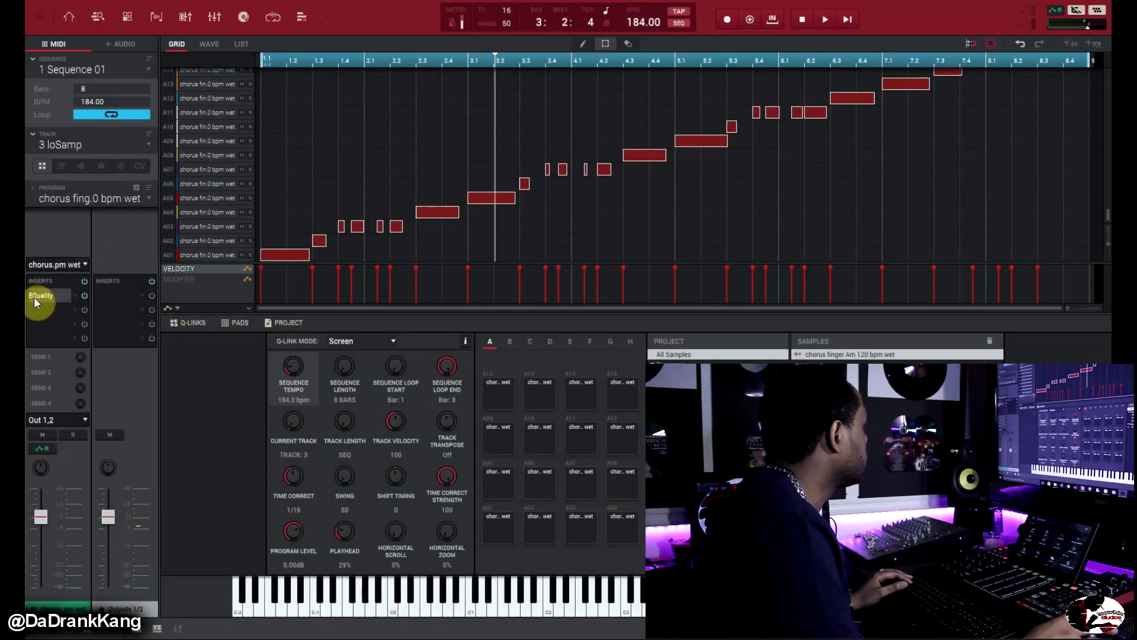
Step: Load DMGAudio's stereo EQuality into the first insert slot of the loSamp track's program
{"action": "left_click", "coordinate": [72, 295]}
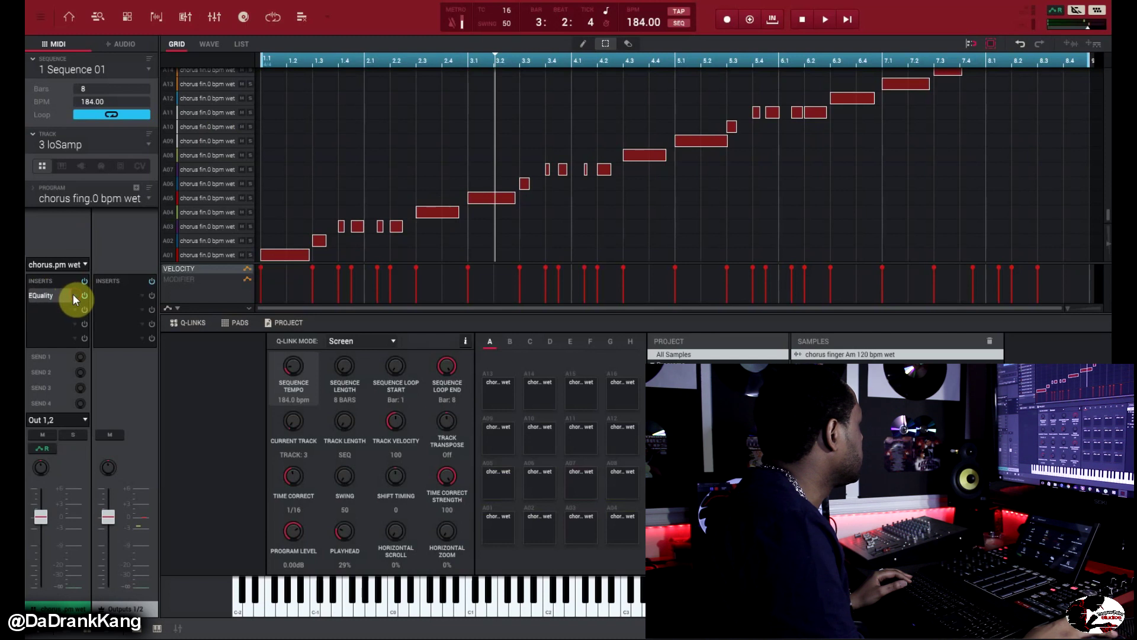
{"action": "left_click", "coordinate": [73, 294]}
{"action": "double_click", "coordinate": [124, 347]}
{"action": "left_click", "coordinate": [75, 296]}
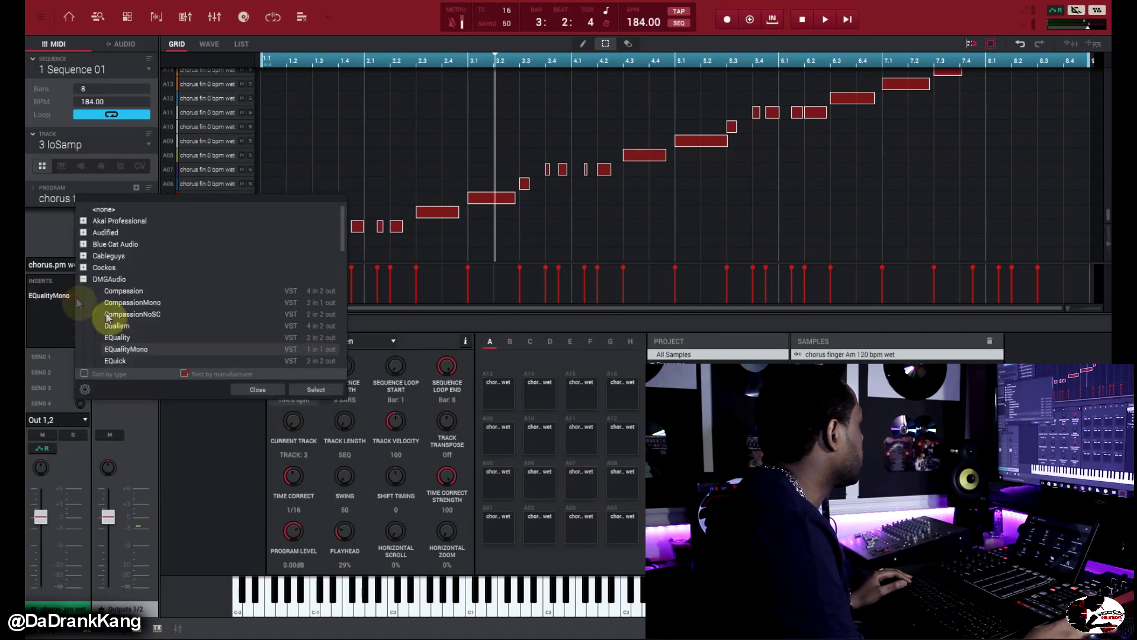
{"action": "double_click", "coordinate": [119, 337]}
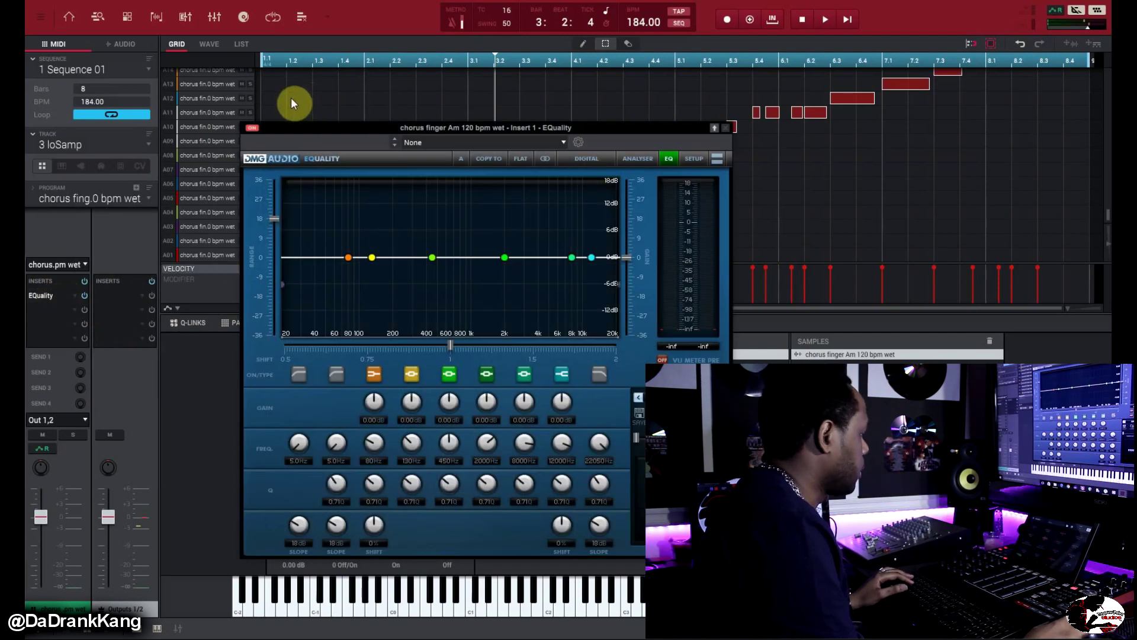
Step: With the loSamp program soloed and playing, enable EQuality's second low-cut band and the spectrum analyser
{"action": "left_click", "coordinate": [62, 432]}
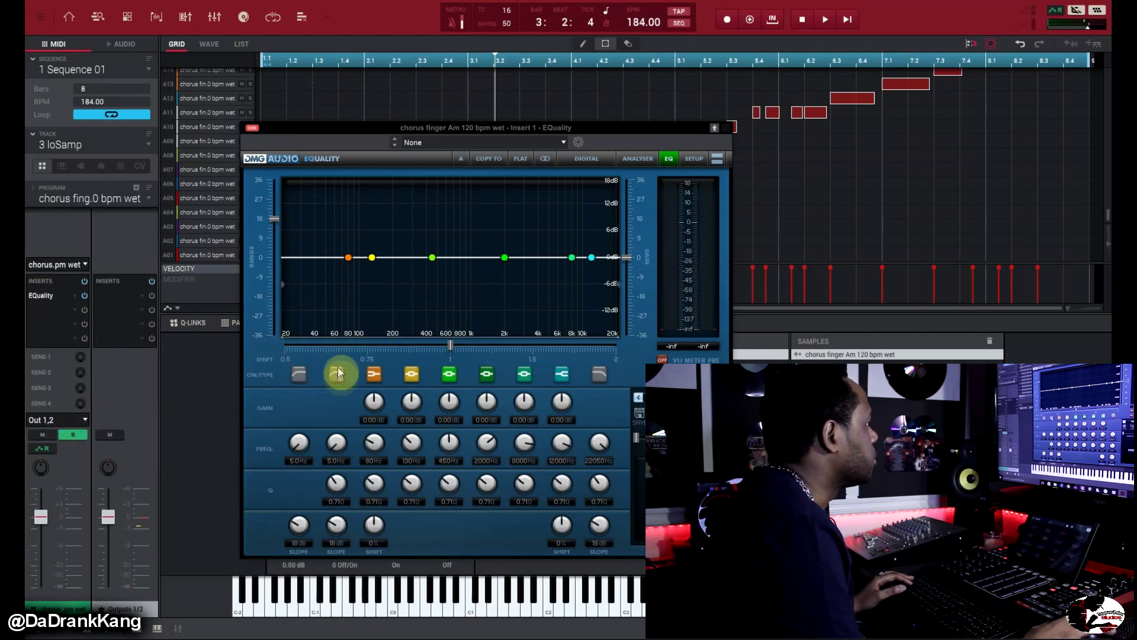
{"action": "key", "text": "space"}
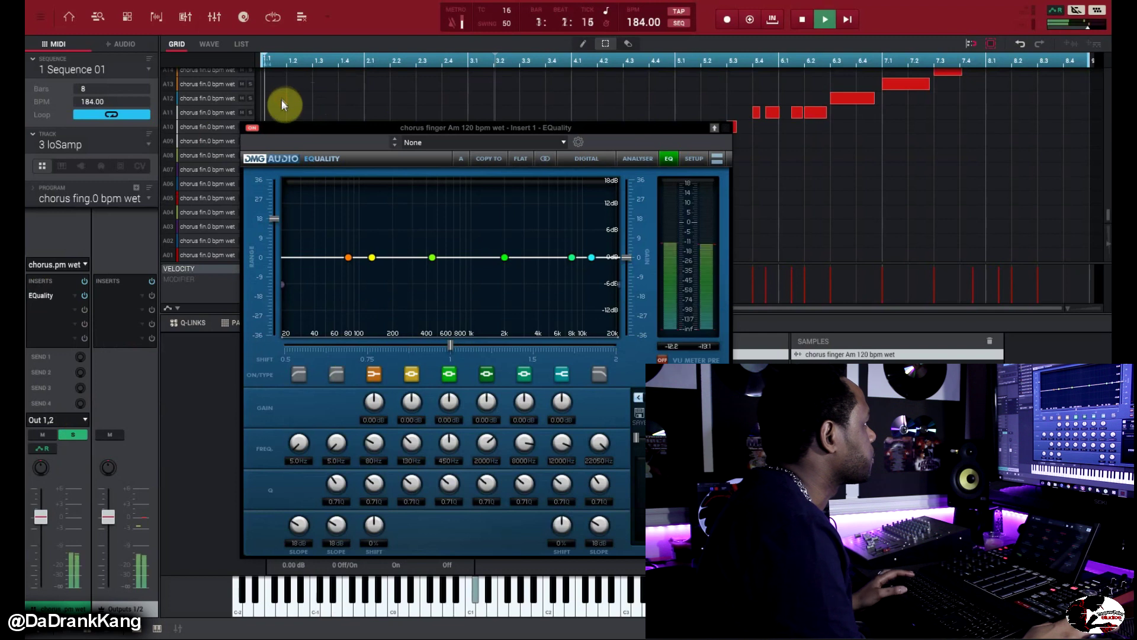
{"action": "left_click", "coordinate": [335, 373]}
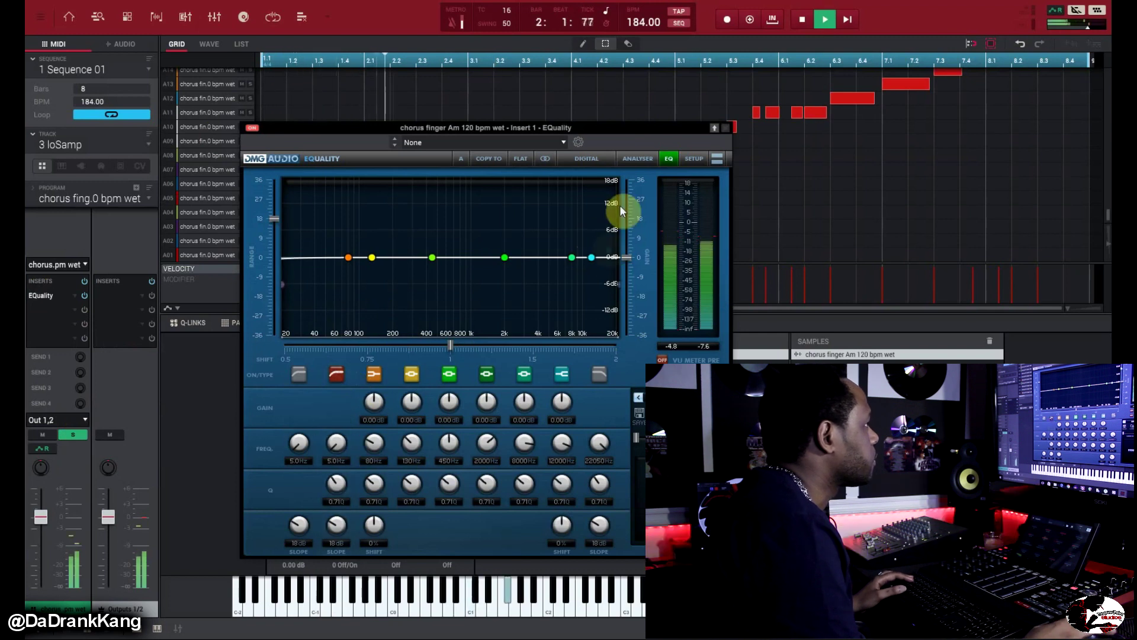
{"action": "left_click", "coordinate": [637, 158]}
Step: Pull EQuality's high shelf down to -18 dB at about 2714 Hz with a Q of 0.71
{"action": "left_click_drag", "start_coordinate": [595, 266], "coordinate": [551, 333]}
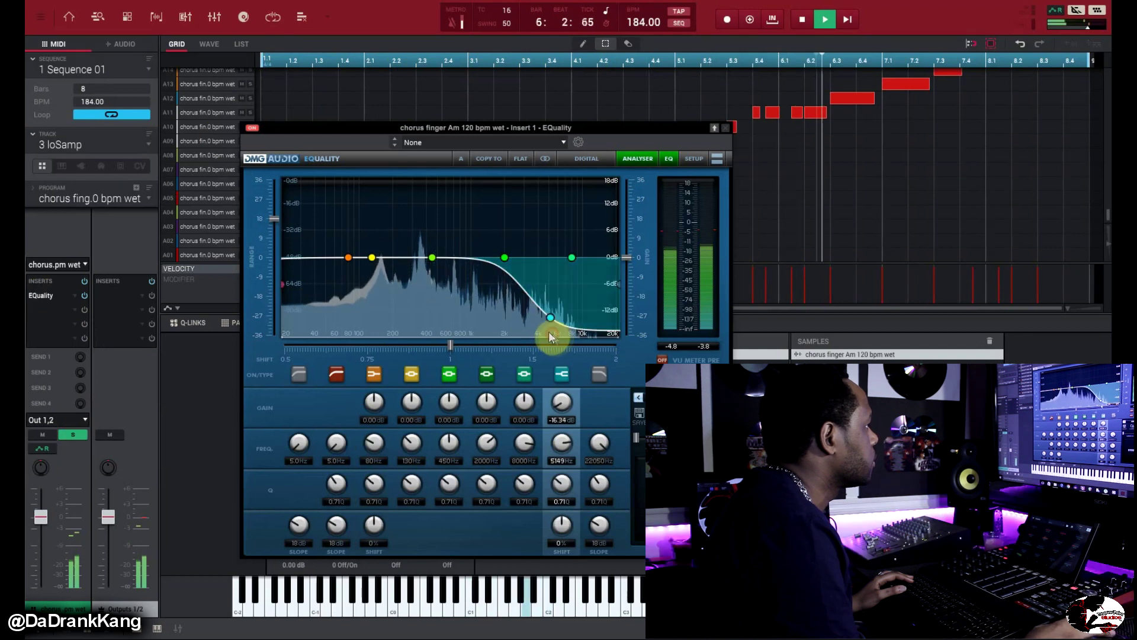
{"action": "left_click_drag", "start_coordinate": [550, 318], "coordinate": [531, 323]}
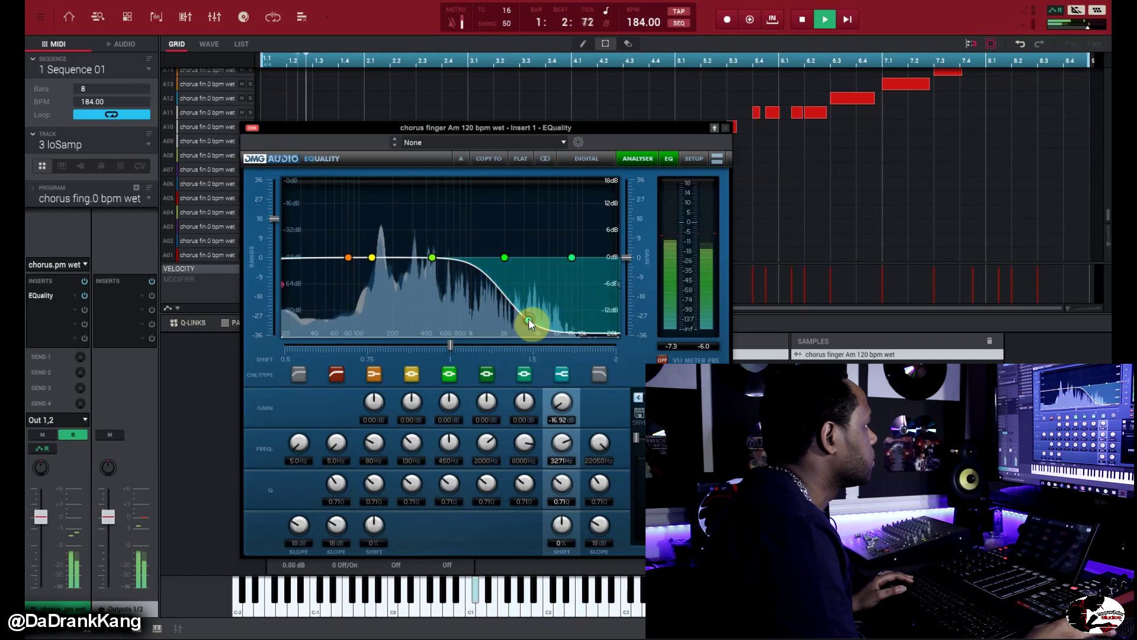
{"action": "scroll", "coordinate": [529, 323], "scroll_direction": "up", "scroll_amount": 2}
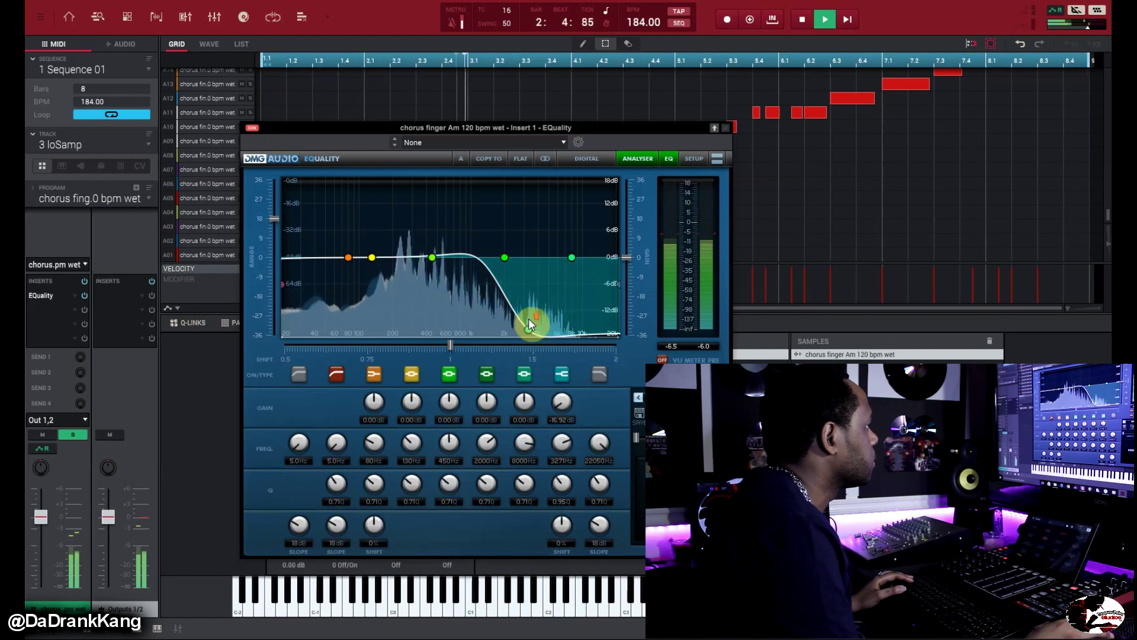
{"action": "mouse_move", "coordinate": [528, 328]}
{"action": "left_mouse_down"}
{"action": "mouse_move", "coordinate": [524, 339]}
{"action": "mouse_move", "coordinate": [520, 318]}
{"action": "mouse_move", "coordinate": [509, 330]}
{"action": "mouse_move", "coordinate": [519, 326]}
{"action": "left_mouse_up"}
{"action": "scroll", "coordinate": [523, 320], "scroll_direction": "down", "scroll_amount": 2}
{"action": "scroll", "coordinate": [524, 318], "scroll_direction": "down", "scroll_amount": 2}
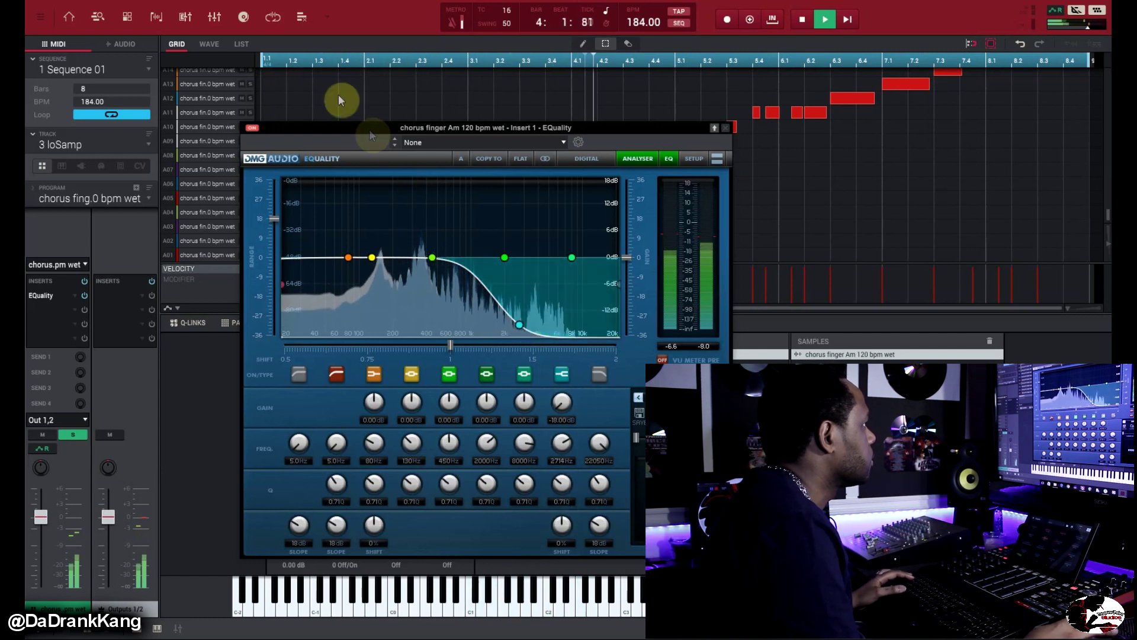
Step: Set the low cut to about 158.2 Hz with a 48 dB slope and Q 0.77, and shift the high shelf to about 2539 Hz
{"action": "left_click_drag", "start_coordinate": [282, 283], "coordinate": [357, 286]}
{"action": "left_click_drag", "start_coordinate": [340, 521], "coordinate": [382, 286]}
{"action": "key", "text": "space"}
{"action": "left_click_drag", "start_coordinate": [519, 325], "coordinate": [516, 327]}
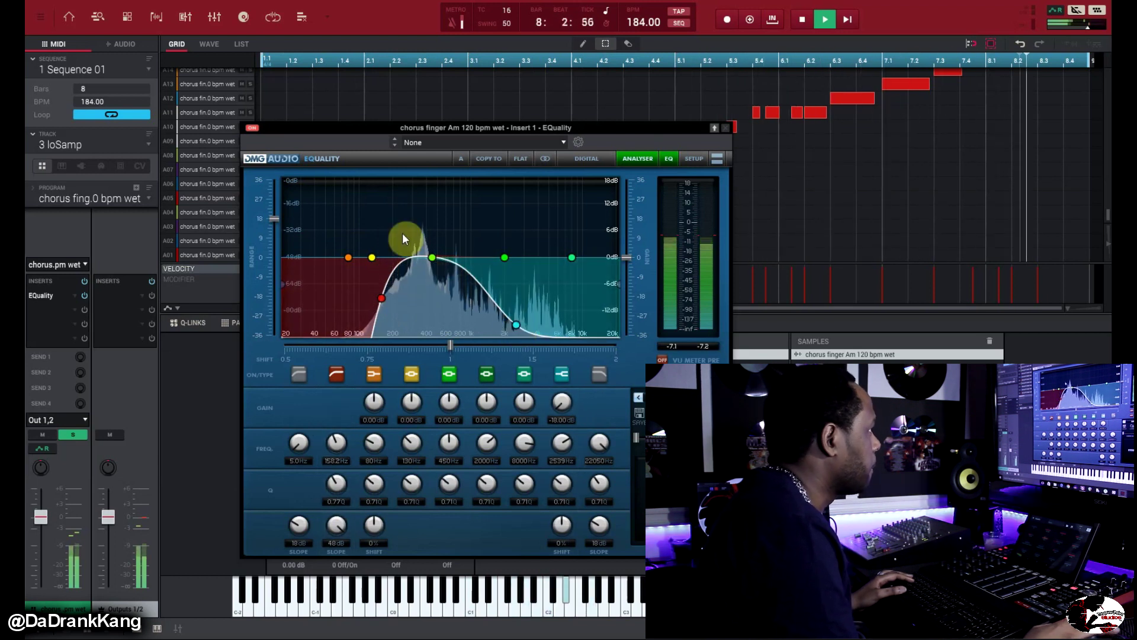
{"action": "key", "text": "space"}
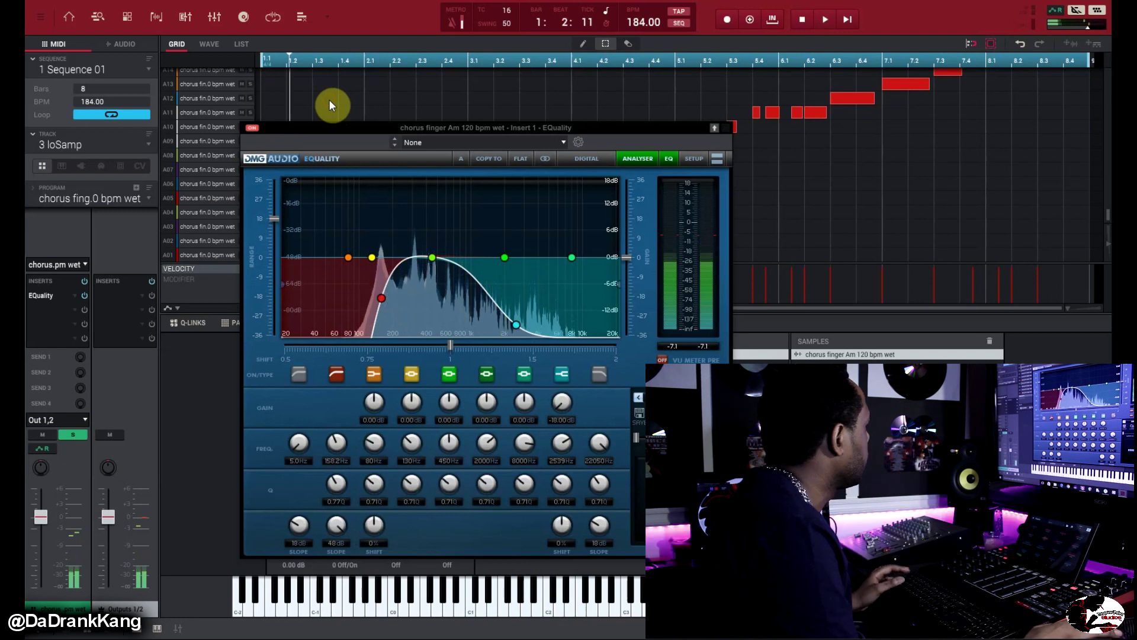
Step: Unsolo the loSamp program and play the sequence in the track mute view with the EQuality window moved aside
{"action": "left_click", "coordinate": [73, 435]}
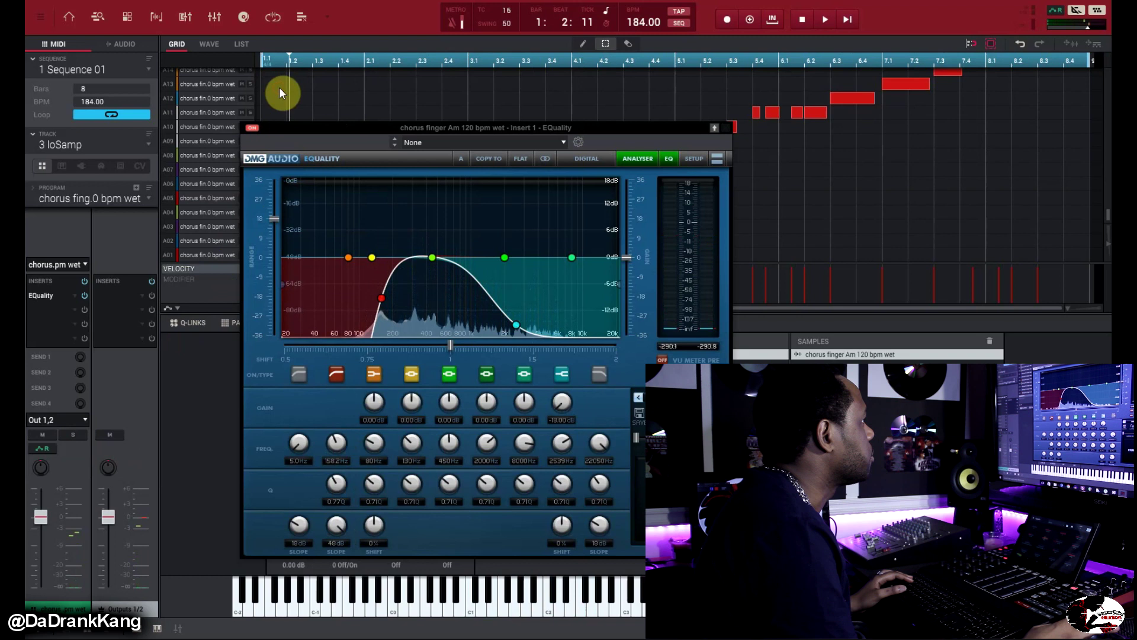
{"action": "key", "text": "space"}
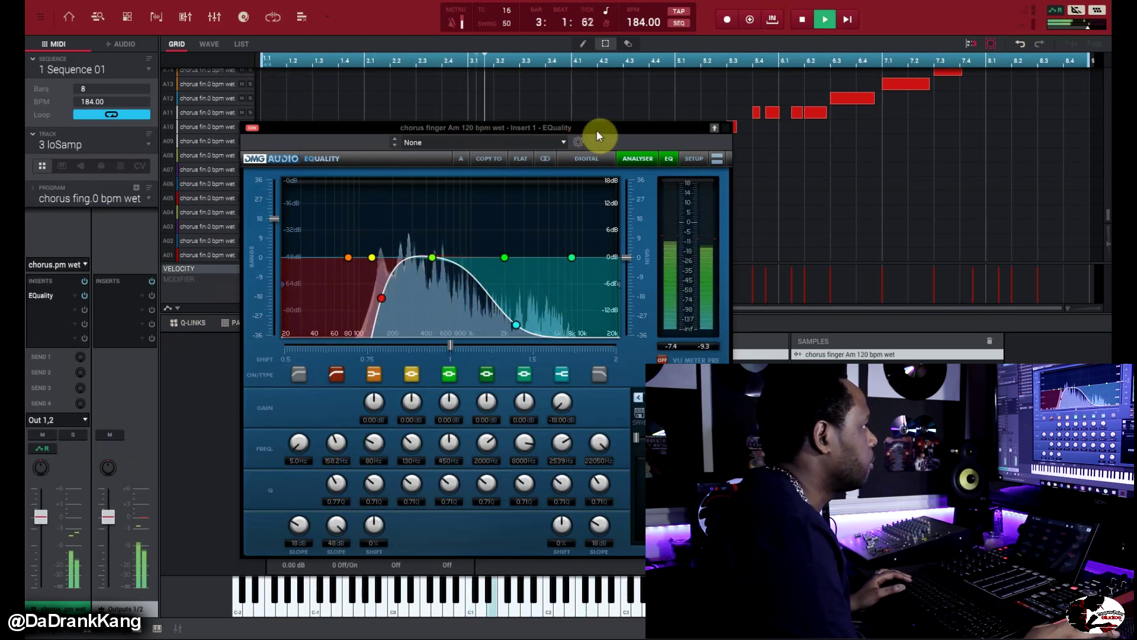
{"action": "key", "text": "t"}
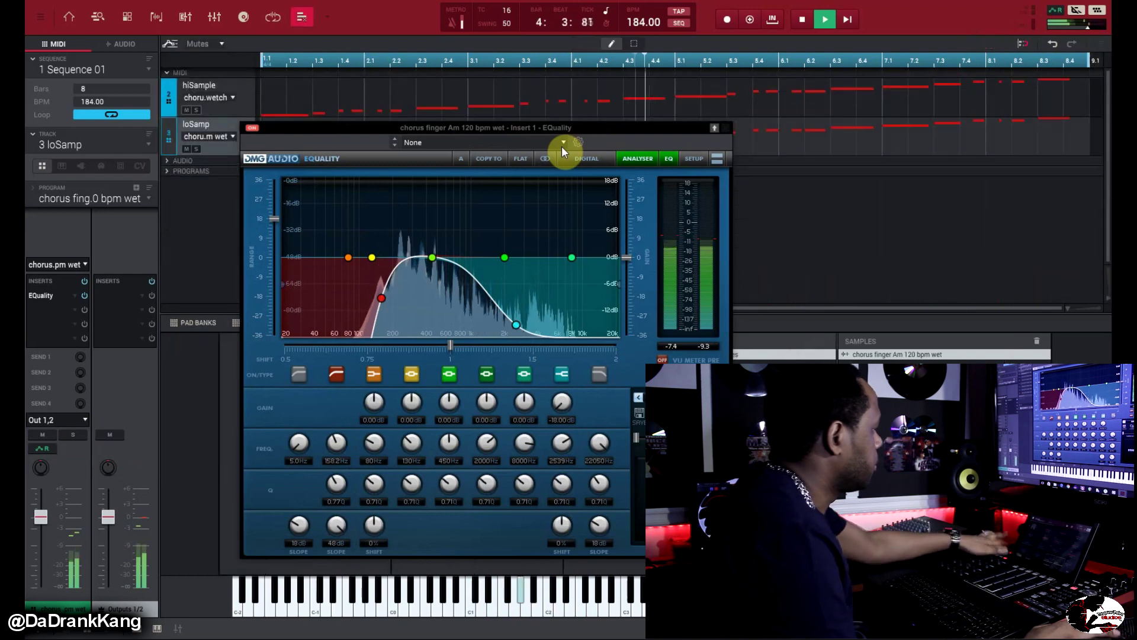
{"action": "left_click_drag", "start_coordinate": [683, 127], "coordinate": [502, 45]}
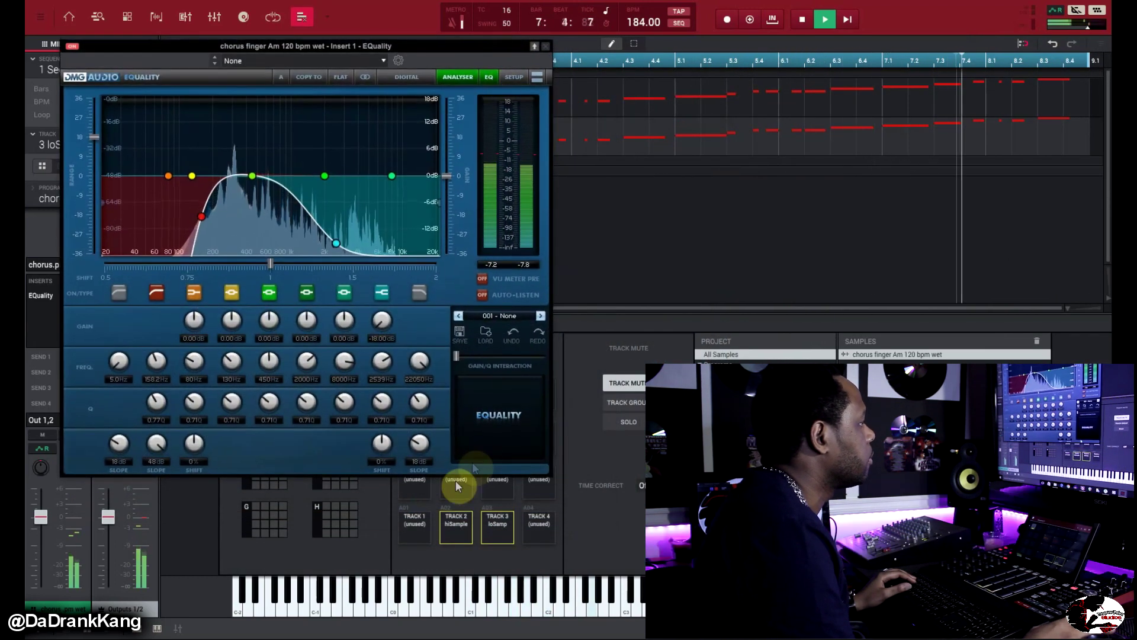
Step: With the hiSample track muted, raise loSamp's EQuality output gain to about 1.2 dB and close the plugin
{"action": "left_click", "coordinate": [464, 527]}
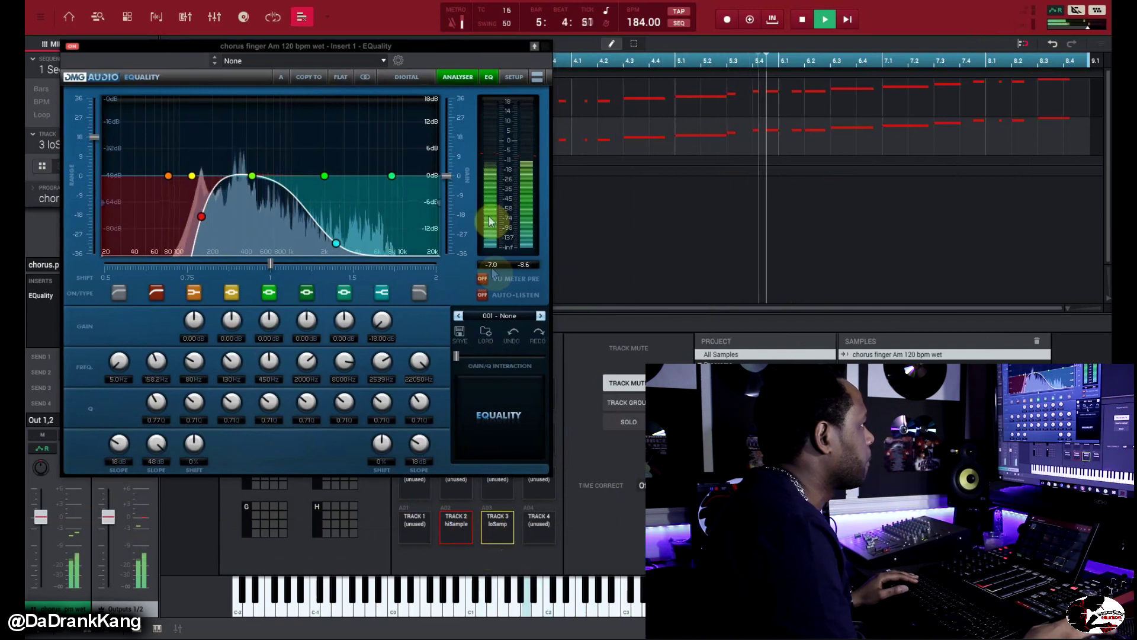
{"action": "left_click_drag", "start_coordinate": [452, 173], "coordinate": [455, 170]}
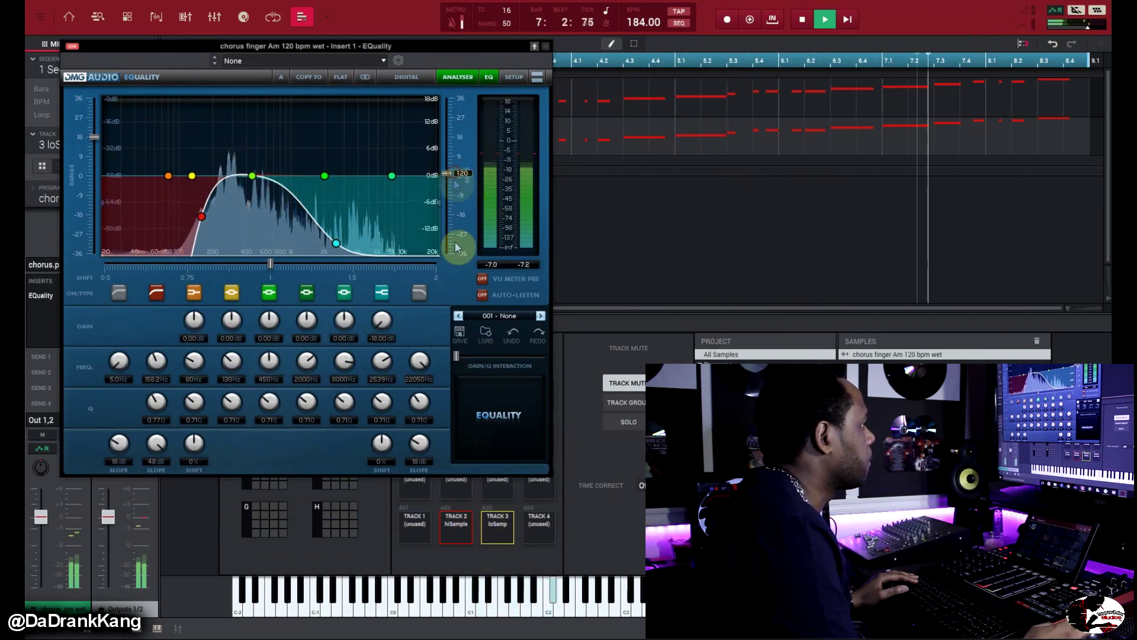
{"action": "key", "text": "space"}
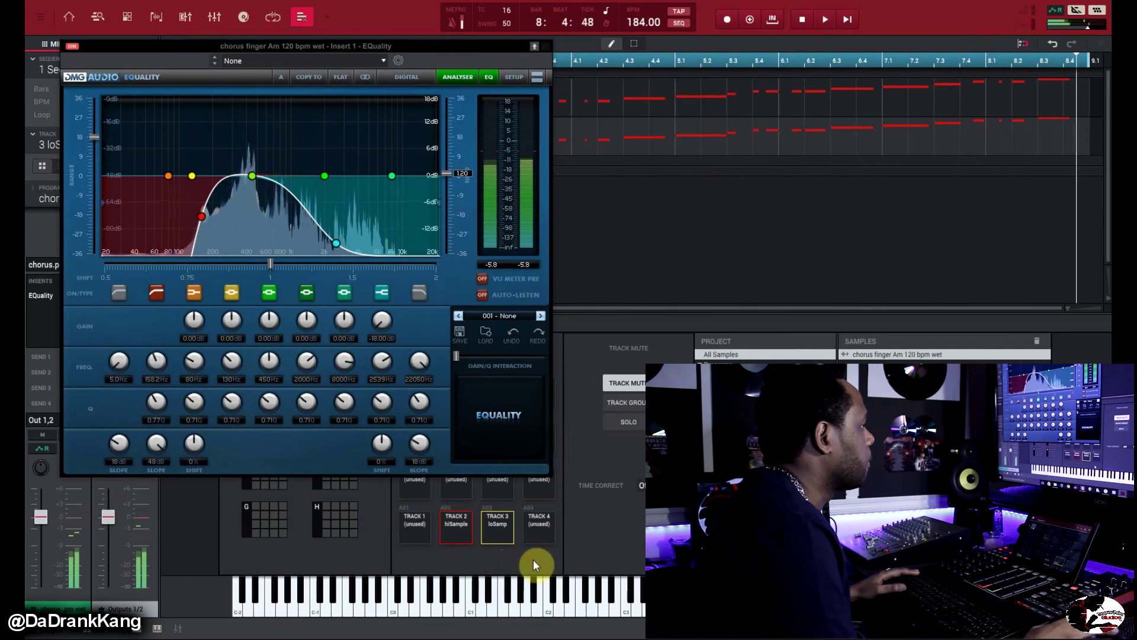
{"action": "left_click_drag", "start_coordinate": [507, 46], "coordinate": [557, 58]}
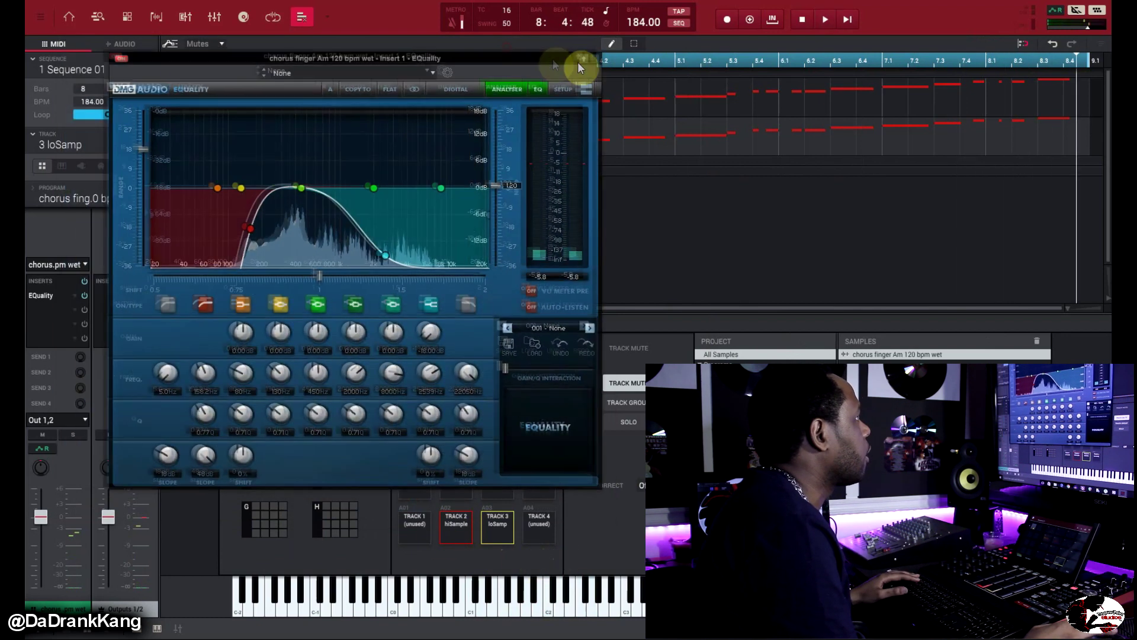
{"action": "left_click", "coordinate": [592, 62]}
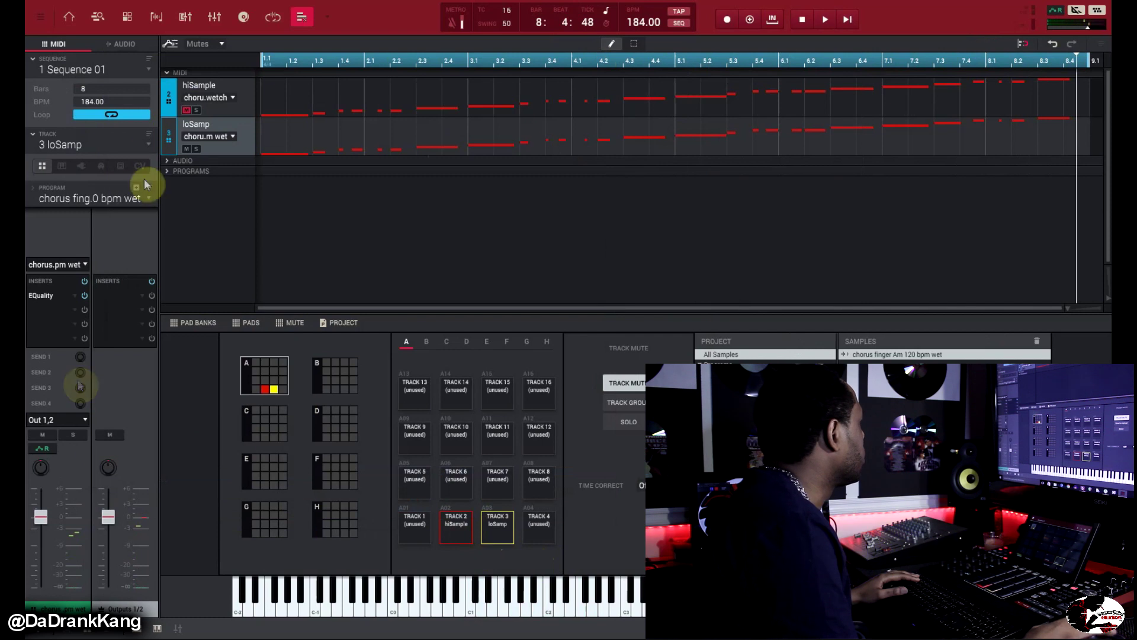
Step: Switch to track 2 hiSample and lower its program's volume fader slightly
{"action": "left_click", "coordinate": [146, 145]}
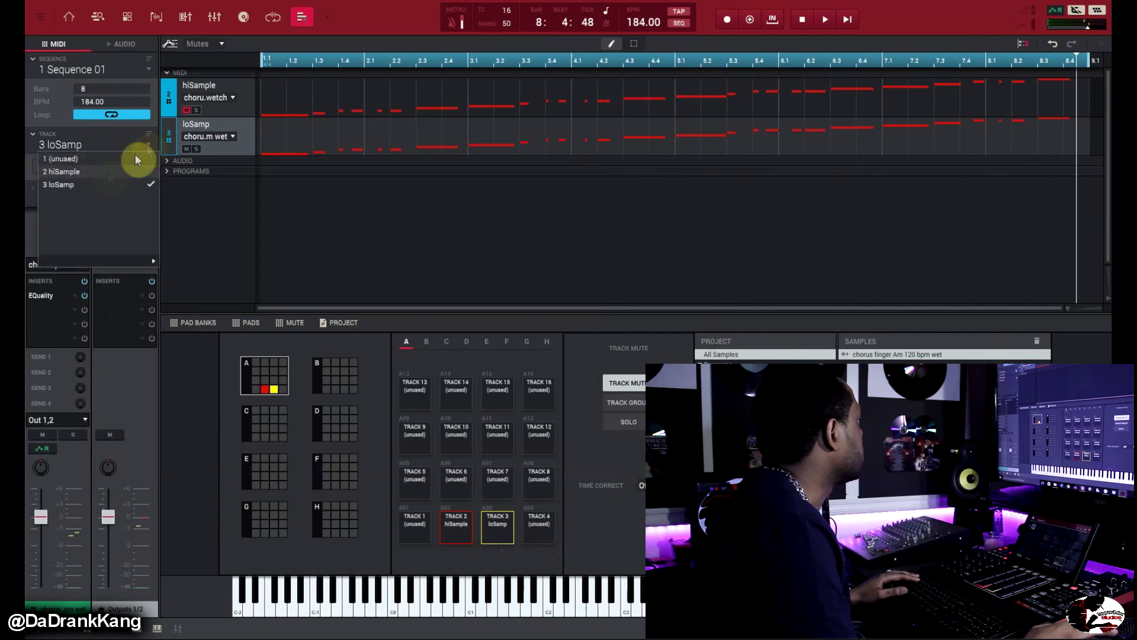
{"action": "left_click", "coordinate": [102, 175]}
{"action": "left_click_drag", "start_coordinate": [48, 514], "coordinate": [47, 529]}
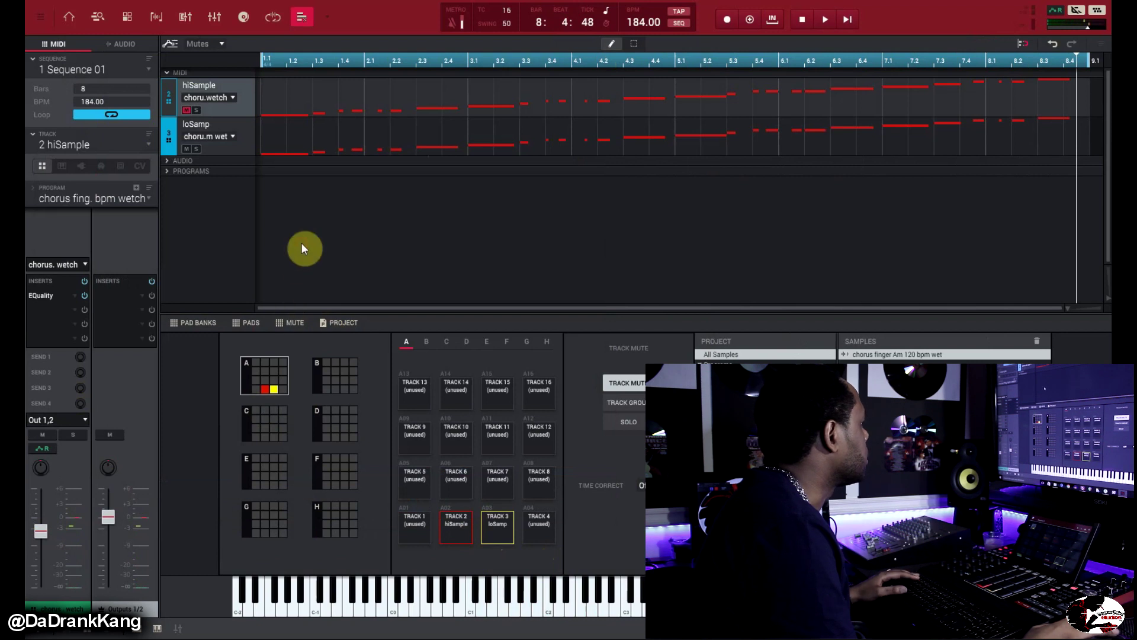
Step: Unmute the hiSample track during playback and compare the mix with its program muted and unmuted
{"action": "key", "text": "space"}
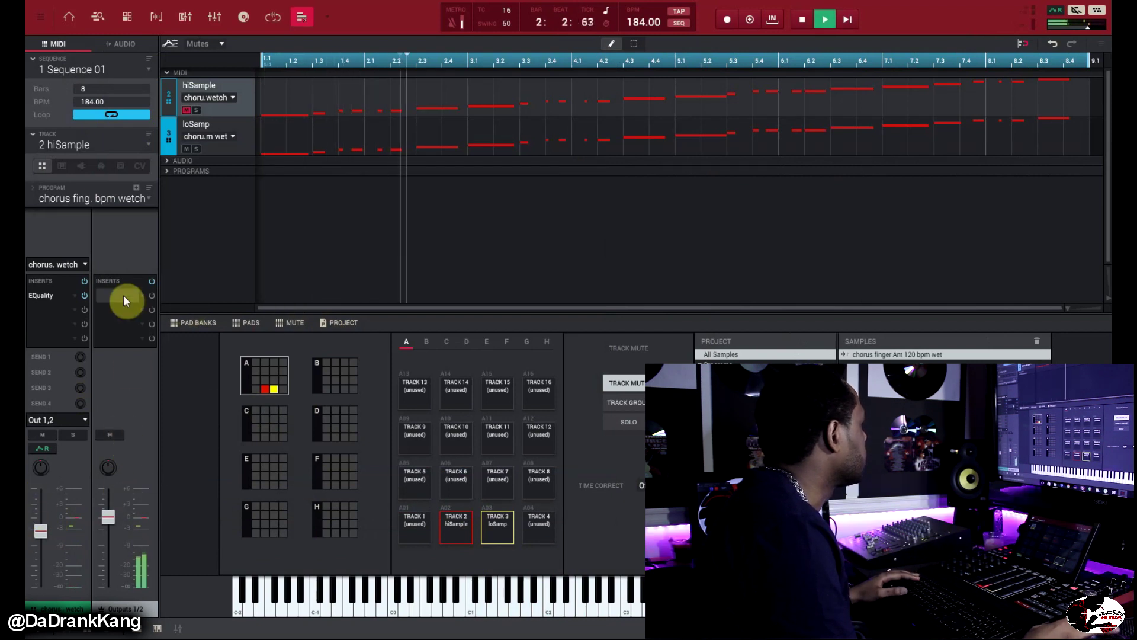
{"action": "key", "text": "g"}
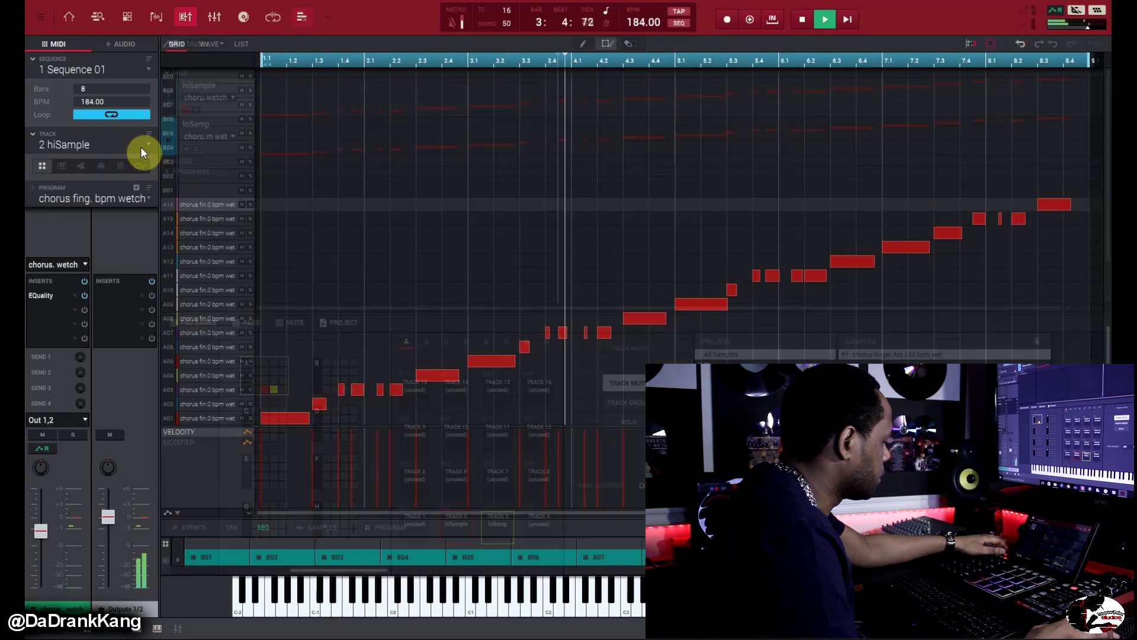
{"action": "key", "text": "t"}
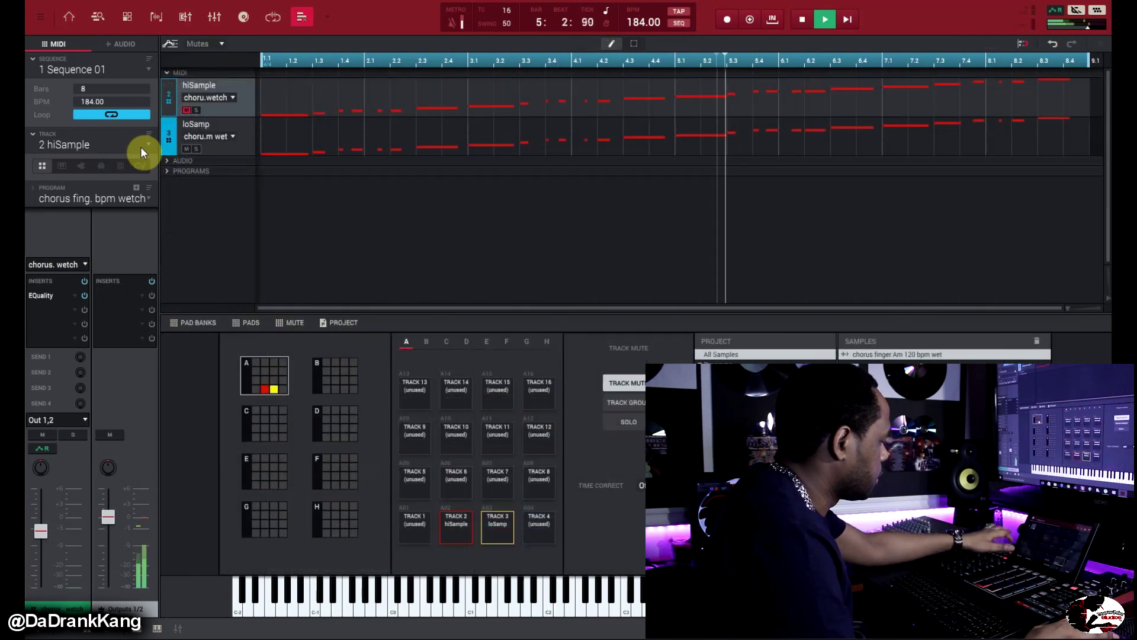
{"action": "mouse_move", "coordinate": [40, 530]}
{"action": "left_mouse_down"}
{"action": "mouse_move", "coordinate": [44, 553]}
{"action": "mouse_move", "coordinate": [45, 532]}
{"action": "mouse_move", "coordinate": [82, 520]}
{"action": "mouse_move", "coordinate": [44, 531]}
{"action": "left_mouse_up"}
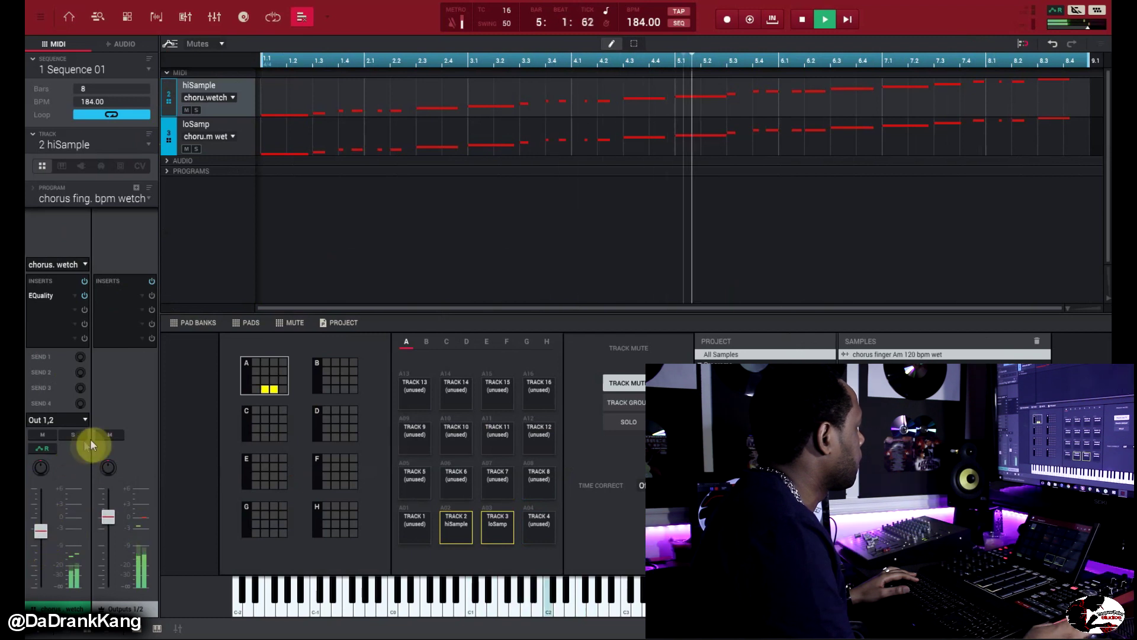
{"action": "left_click", "coordinate": [42, 434]}
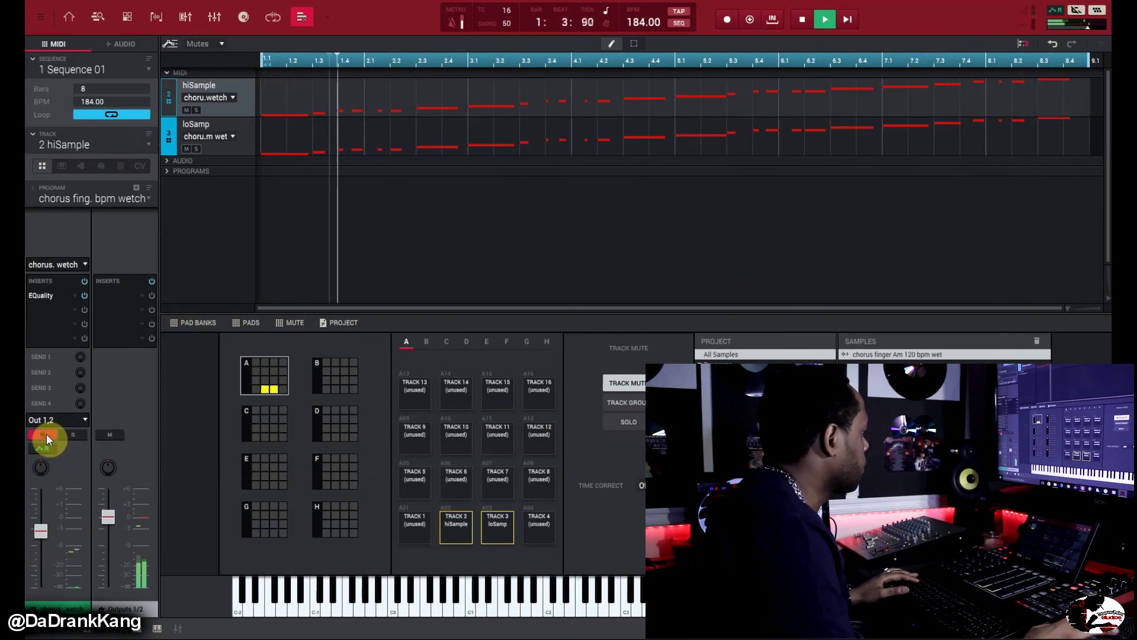
{"action": "left_click", "coordinate": [46, 434]}
{"action": "key", "text": "space"}
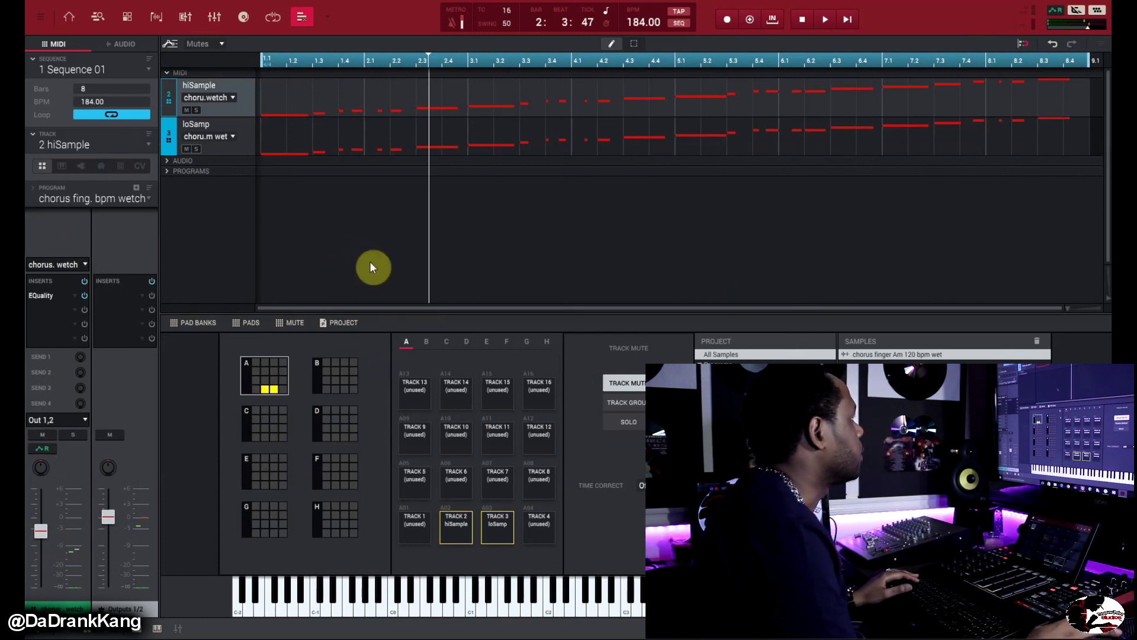
Step: Play the sequence and examine the 808 track's notes in the grid
{"action": "key", "text": "g"}
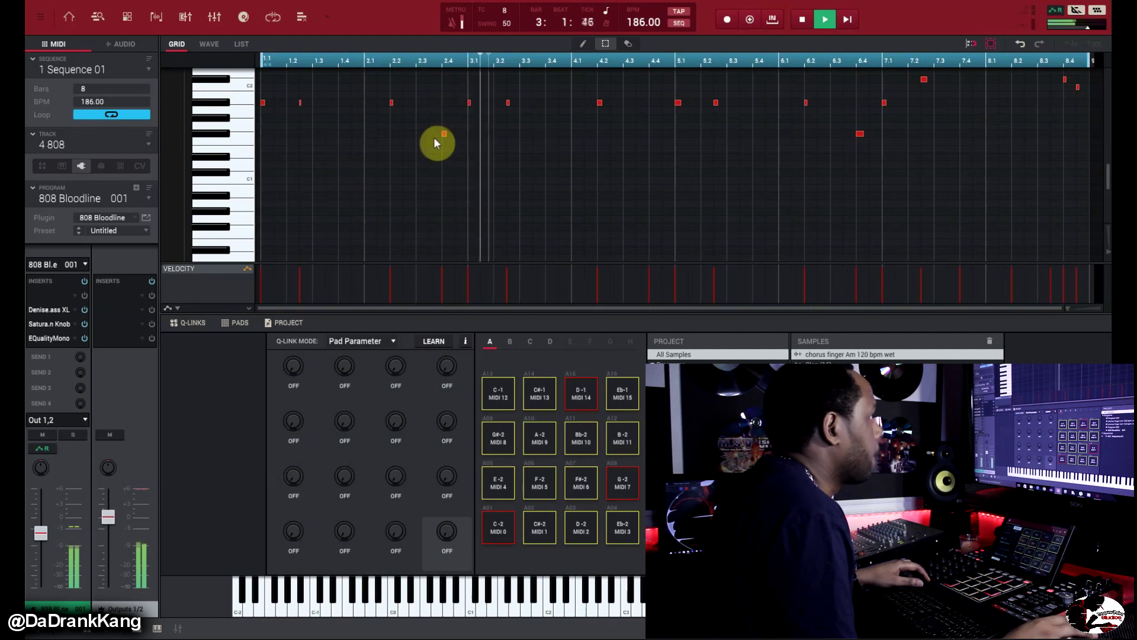
{"action": "scroll", "coordinate": [395, 155], "scroll_direction": "up", "scroll_amount": 4}
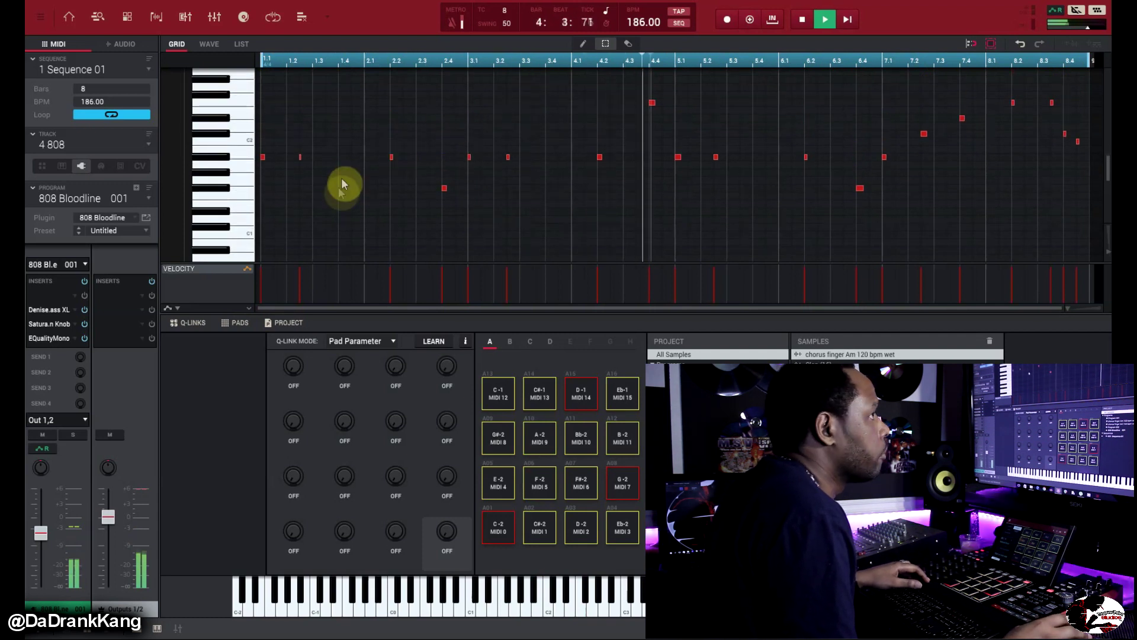
{"action": "key", "text": "space"}
Step: Run the sequence in passes to build the Drums track's Percs (20), TS Hat 09, kick and clap hits
{"action": "scroll", "coordinate": [363, 196], "scroll_direction": "up", "scroll_amount": 1}
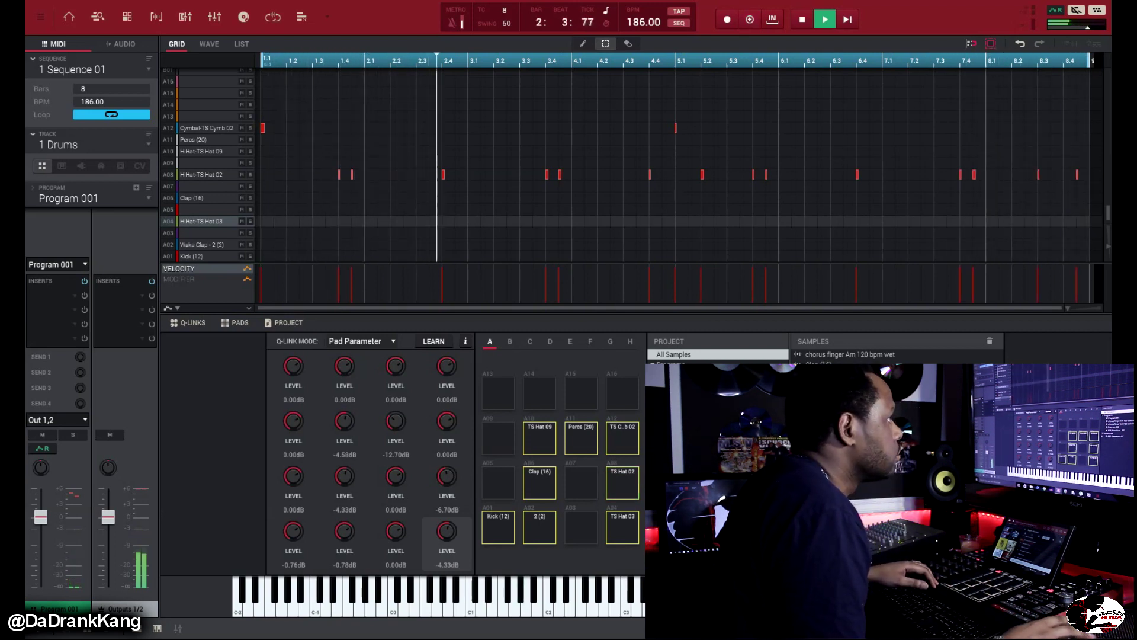
{"action": "key", "text": "space"}
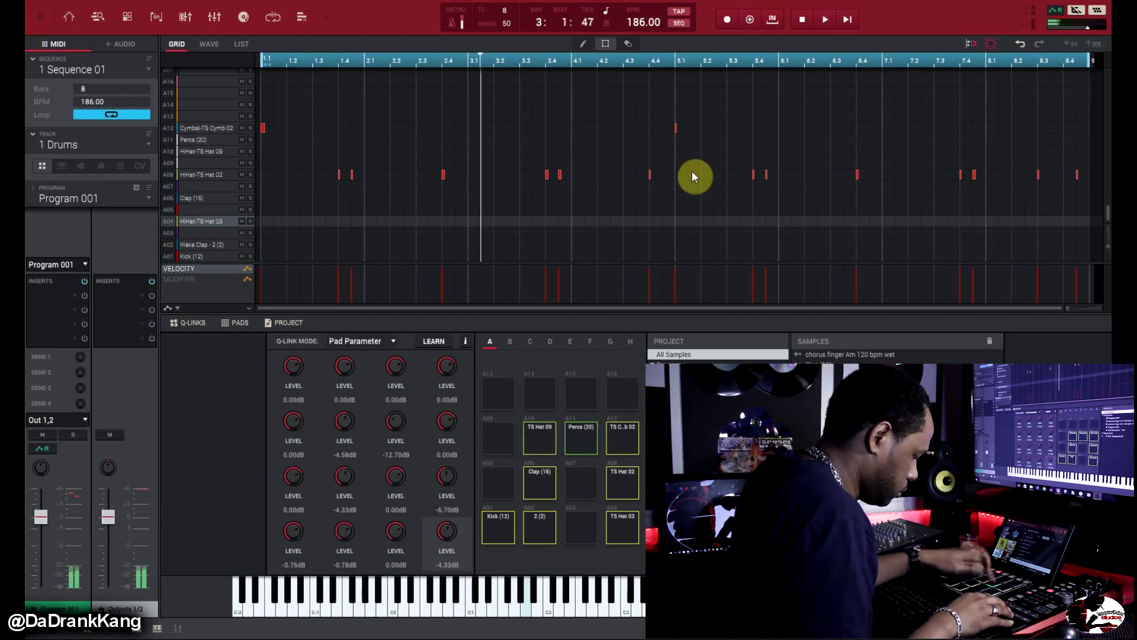
{"action": "key", "text": "space"}
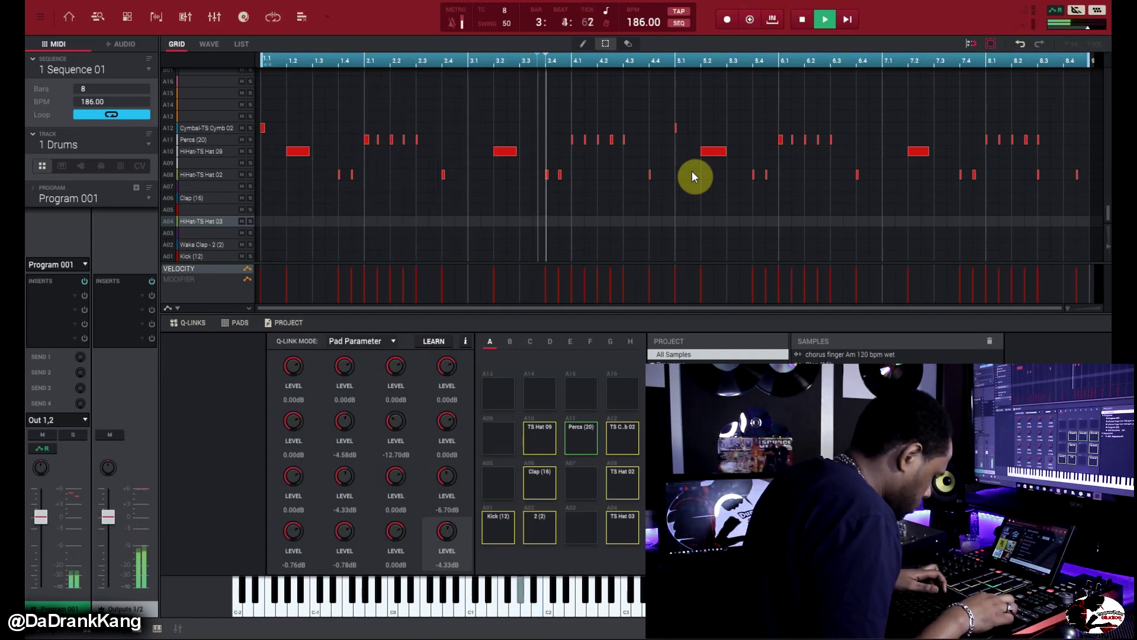
{"action": "key", "text": "space"}
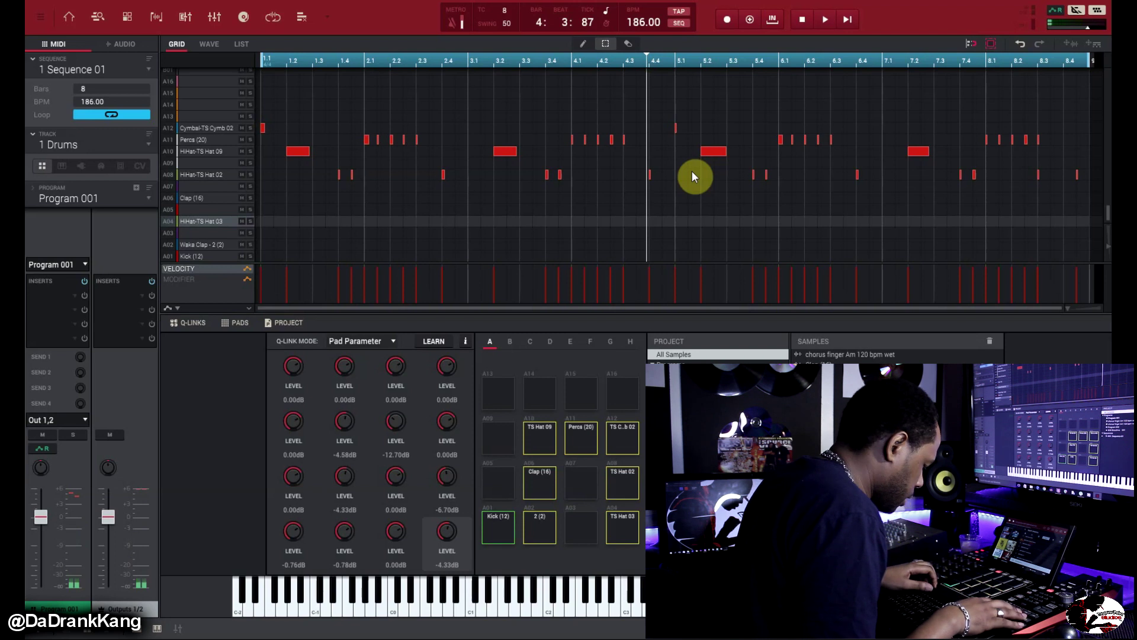
{"action": "key", "text": "space"}
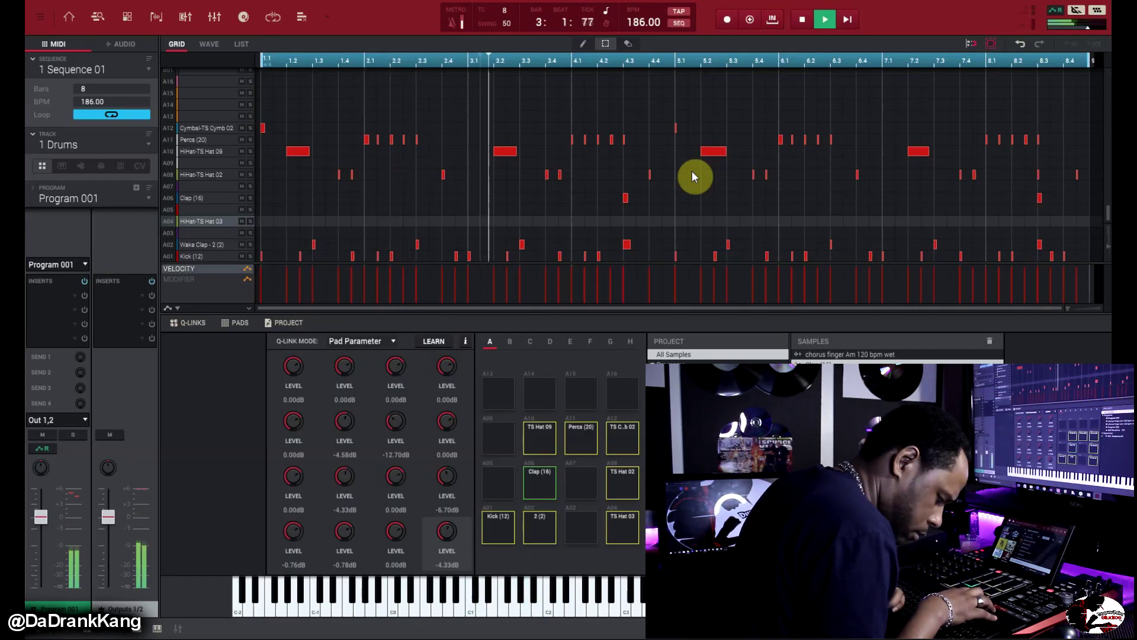
Step: Overdub chords onto track 5 with the Uphoria VST program and stop the recording
{"action": "key", "text": "space"}
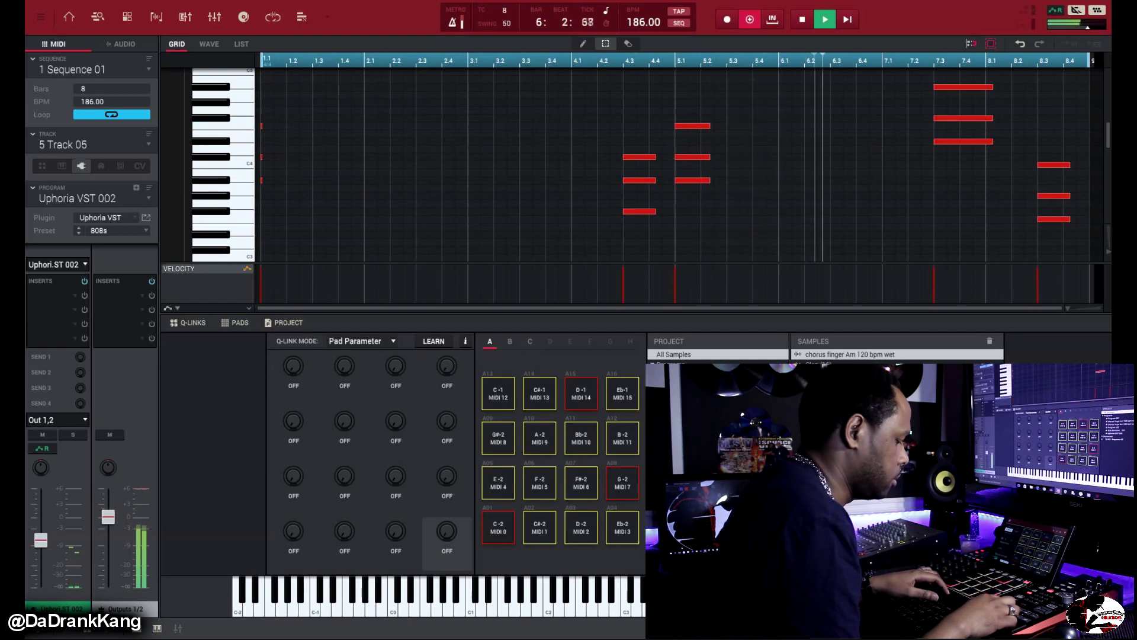
{"action": "key", "text": "space"}
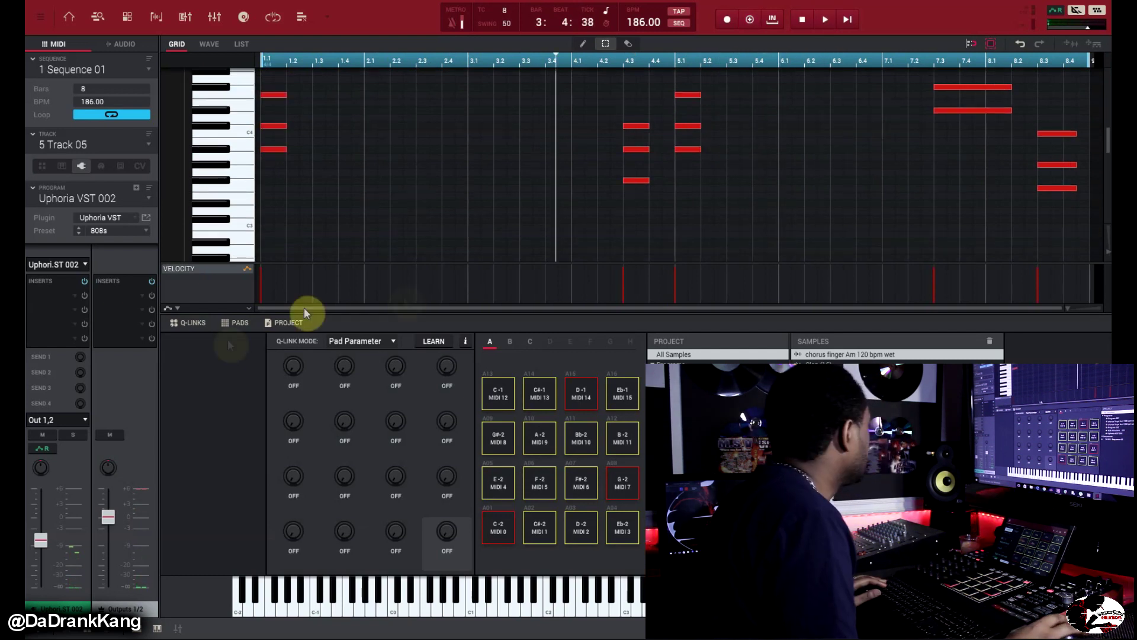
Step: Insert DMG Audio EQuality in the Uphoria program's first insert slot, enable its analyser and start playback
{"action": "left_click", "coordinate": [34, 305]}
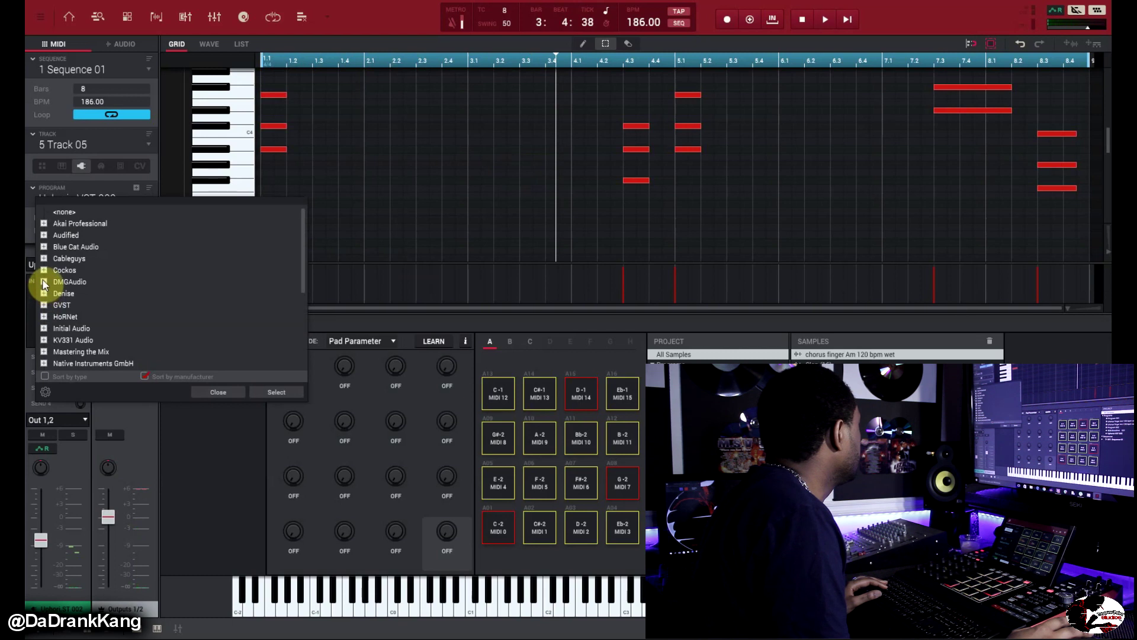
{"action": "left_click", "coordinate": [44, 282]}
{"action": "double_click", "coordinate": [78, 342]}
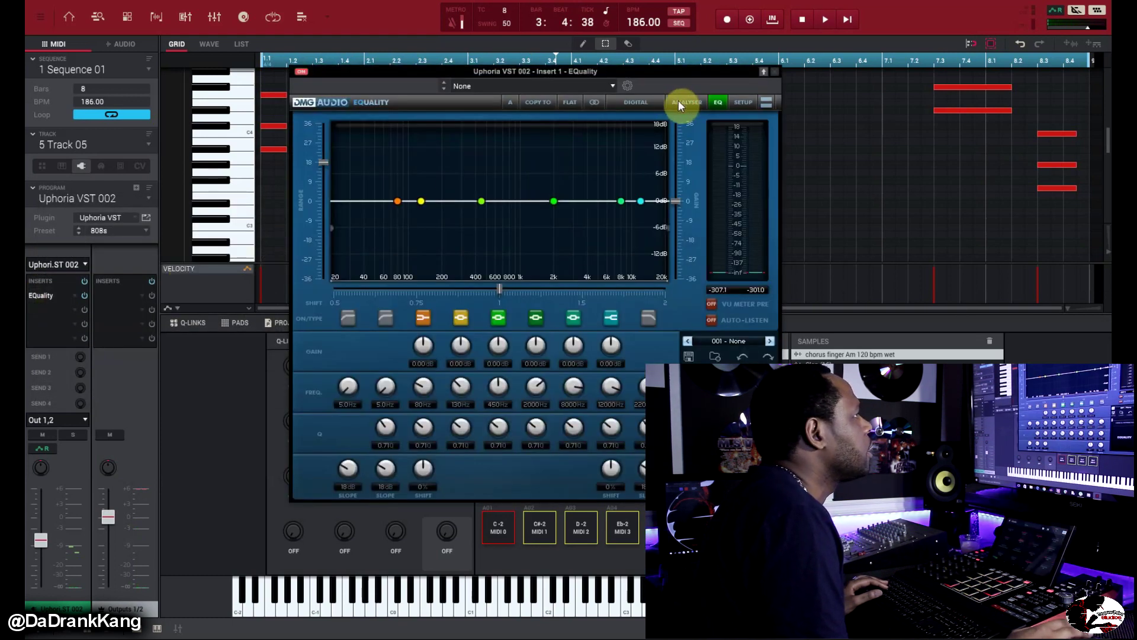
{"action": "left_click", "coordinate": [680, 106]}
{"action": "key", "text": "space"}
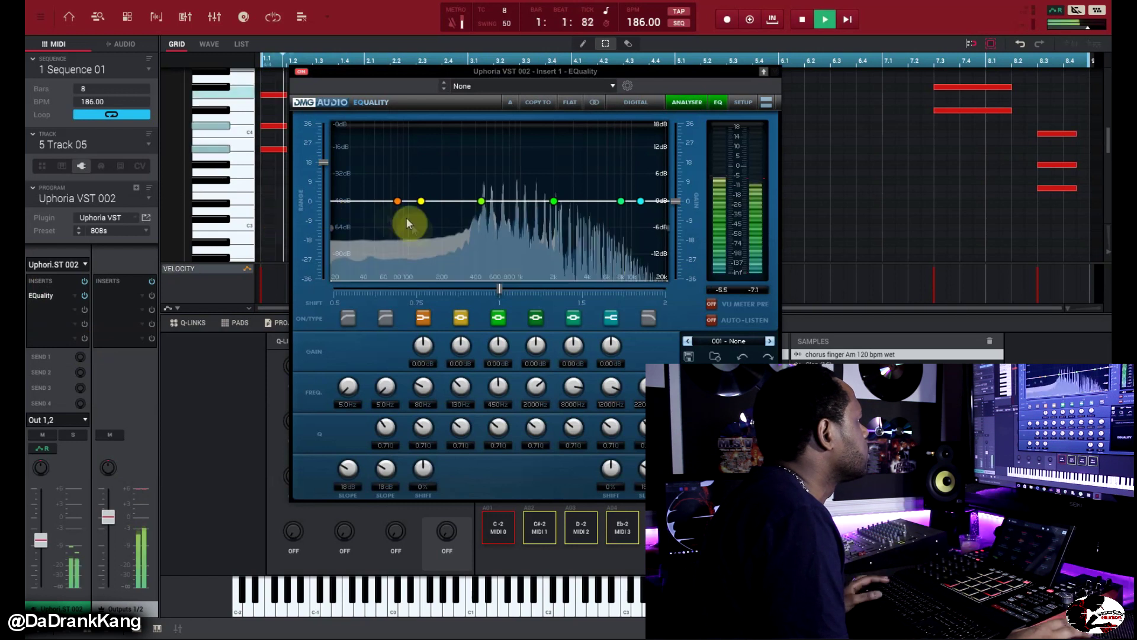
Step: Enable a high-pass band in EQuality, raise its cutoff frequency and resonance, and move the high shelf lower with a slight boost
{"action": "left_click", "coordinate": [385, 318]}
{"action": "left_click_drag", "start_coordinate": [330, 232], "coordinate": [560, 211]}
{"action": "scroll", "coordinate": [563, 219], "scroll_direction": "up", "scroll_amount": 5}
{"action": "left_click_drag", "start_coordinate": [643, 204], "coordinate": [620, 197]}
{"action": "left_click_drag", "start_coordinate": [617, 194], "coordinate": [596, 193]}
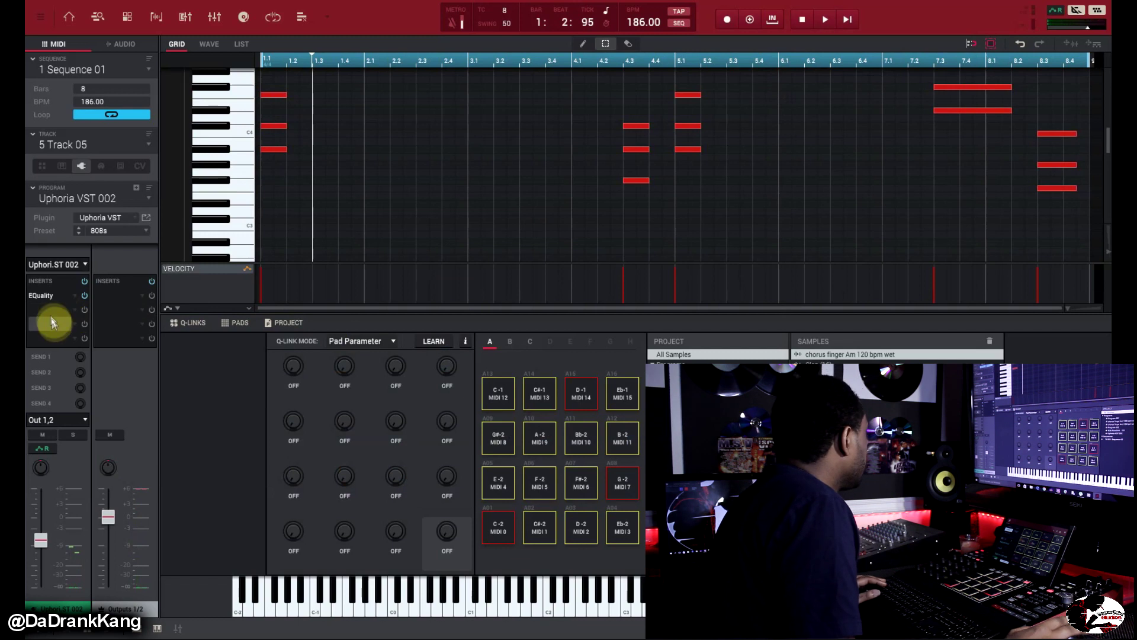
Step: Insert lkjb's Luftikus in the Uphoria program's second insert slot and move its window off the chord notes
{"action": "double_click", "coordinate": [45, 308]}
{"action": "scroll", "coordinate": [64, 314], "scroll_direction": "down", "scroll_amount": 10}
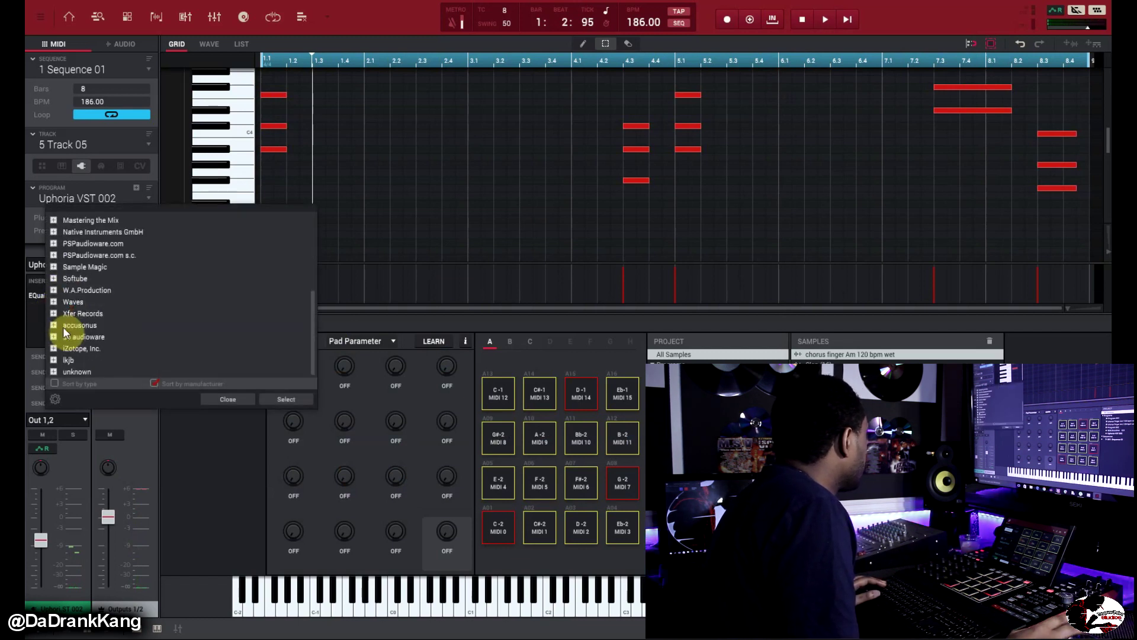
{"action": "left_click", "coordinate": [55, 359]}
{"action": "double_click", "coordinate": [95, 370]}
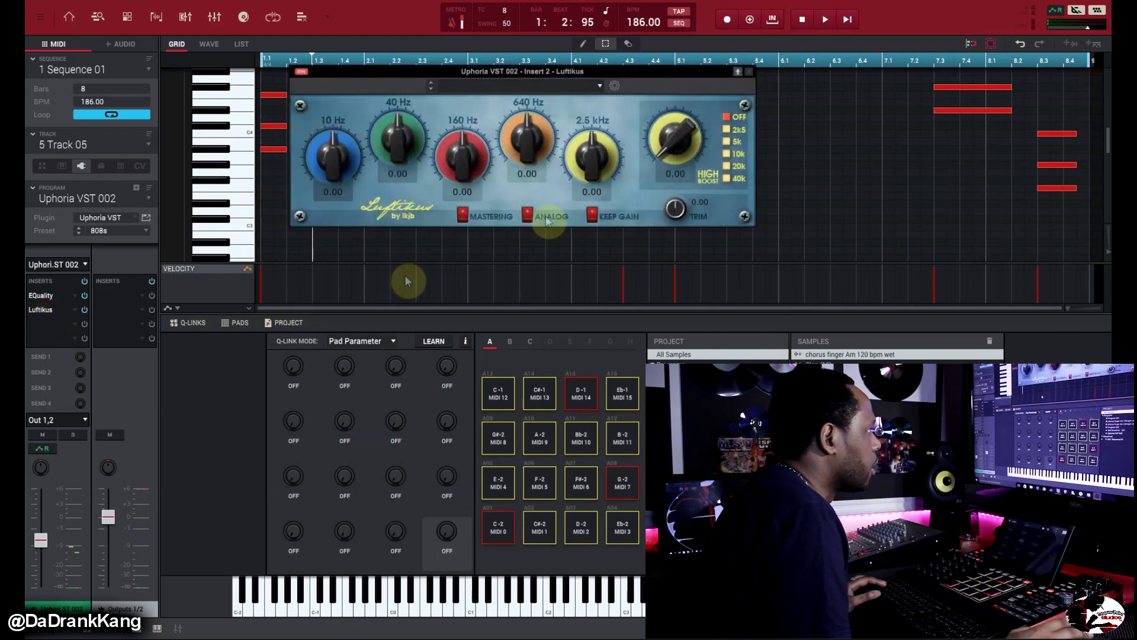
{"action": "left_click_drag", "start_coordinate": [580, 71], "coordinate": [395, 174]}
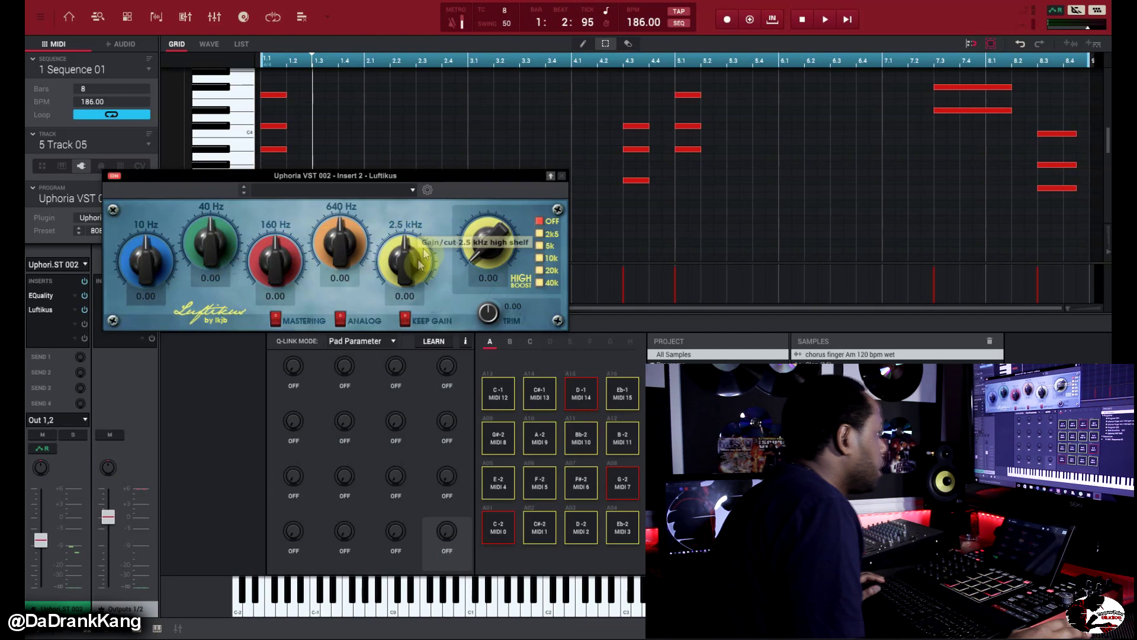
Step: Set the Luftikus 2.5 kHz gain to 1.70 while auditioning the chords, close the plugin and stop playback
{"action": "left_click_drag", "start_coordinate": [411, 254], "coordinate": [411, 240]}
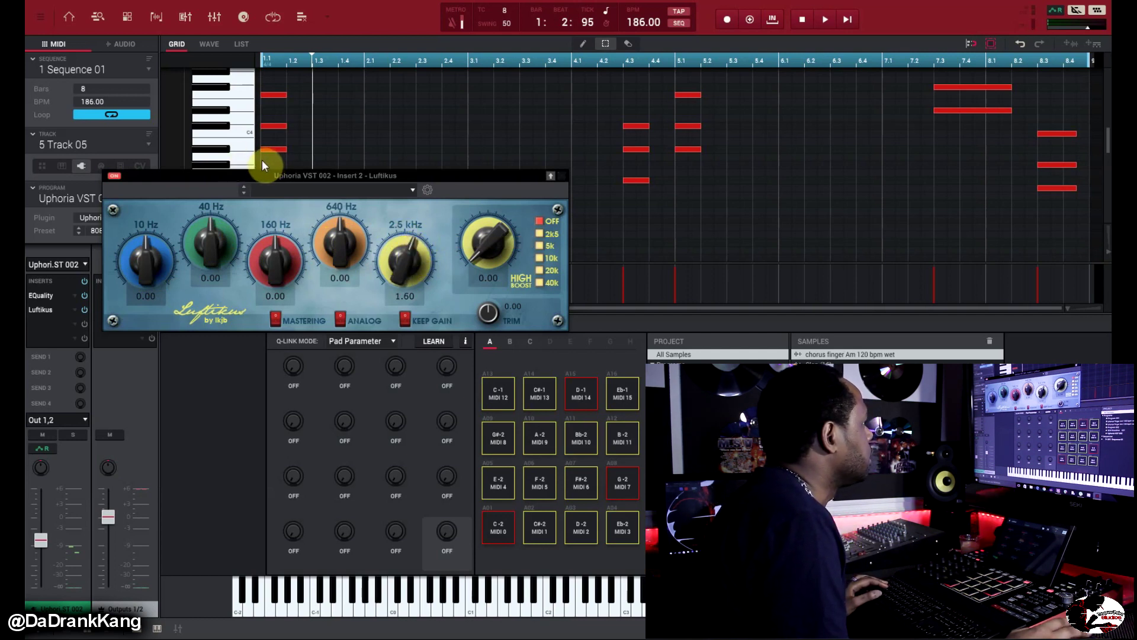
{"action": "key", "text": "space"}
{"action": "mouse_move", "coordinate": [429, 268]}
{"action": "left_mouse_down"}
{"action": "mouse_move", "coordinate": [429, 250]}
{"action": "mouse_move", "coordinate": [425, 263]}
{"action": "left_mouse_up"}
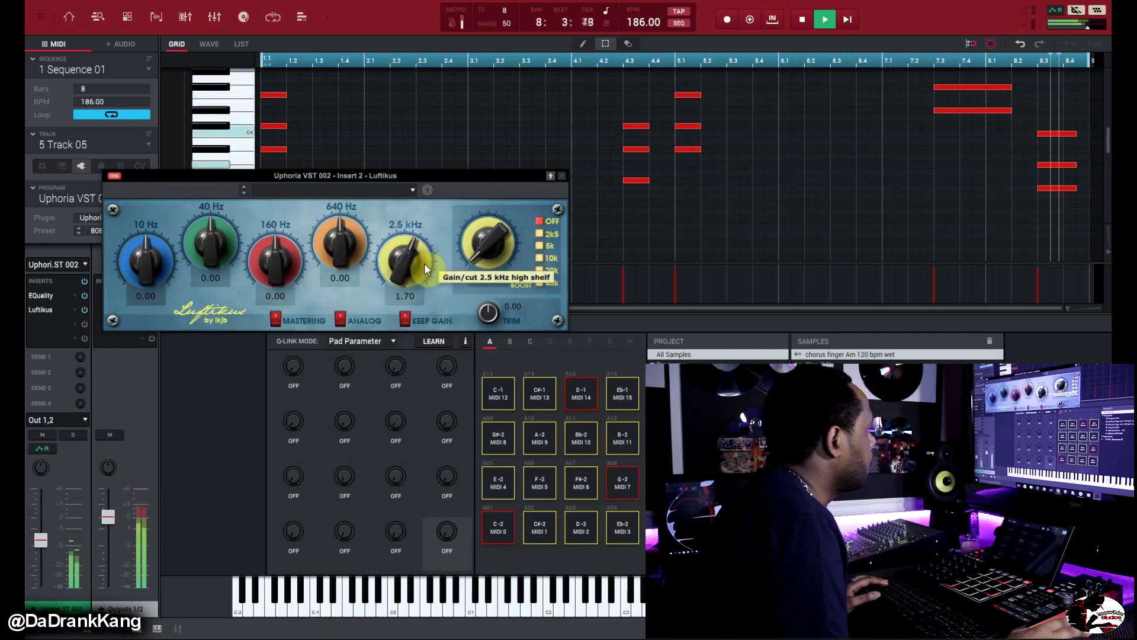
{"action": "left_click", "coordinate": [563, 176]}
{"action": "key", "text": "space"}
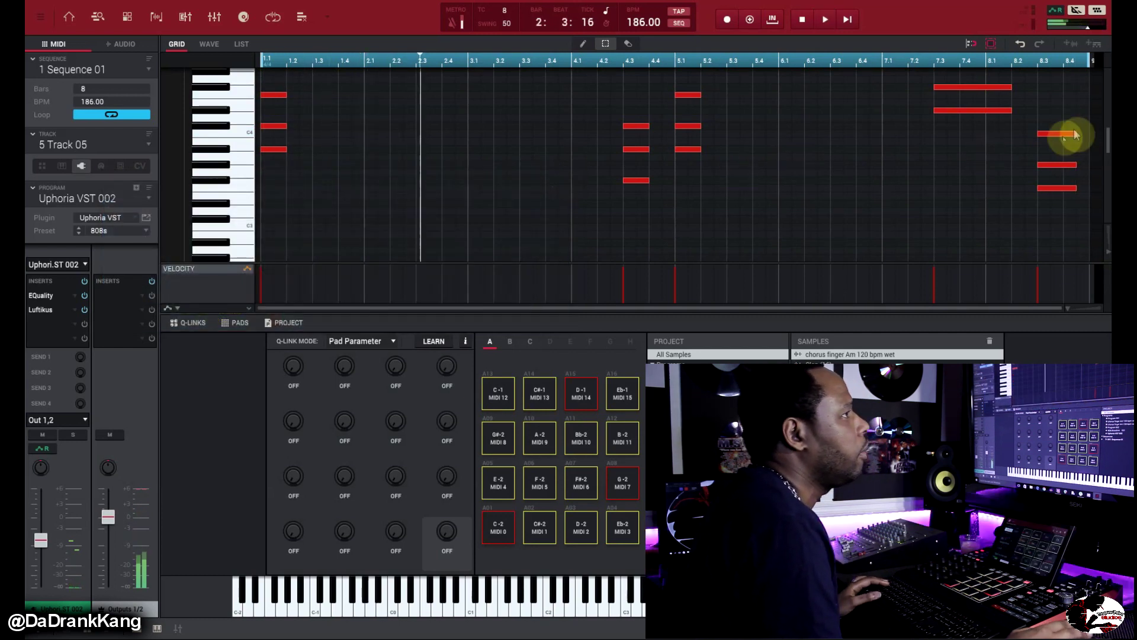
Step: Trim the three notes of the final chord at 8.3 to 135 ticks and audition the ending from bar 6.4
{"action": "left_click_drag", "start_coordinate": [1079, 126], "coordinate": [1072, 173]}
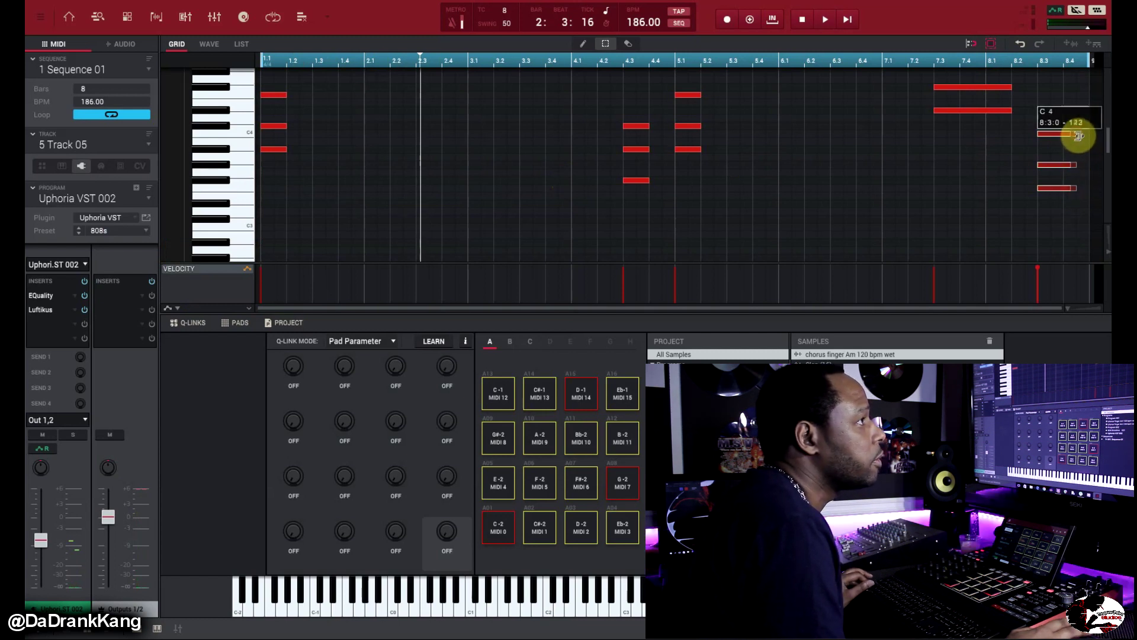
{"action": "left_click_drag", "start_coordinate": [1078, 136], "coordinate": [1081, 139]}
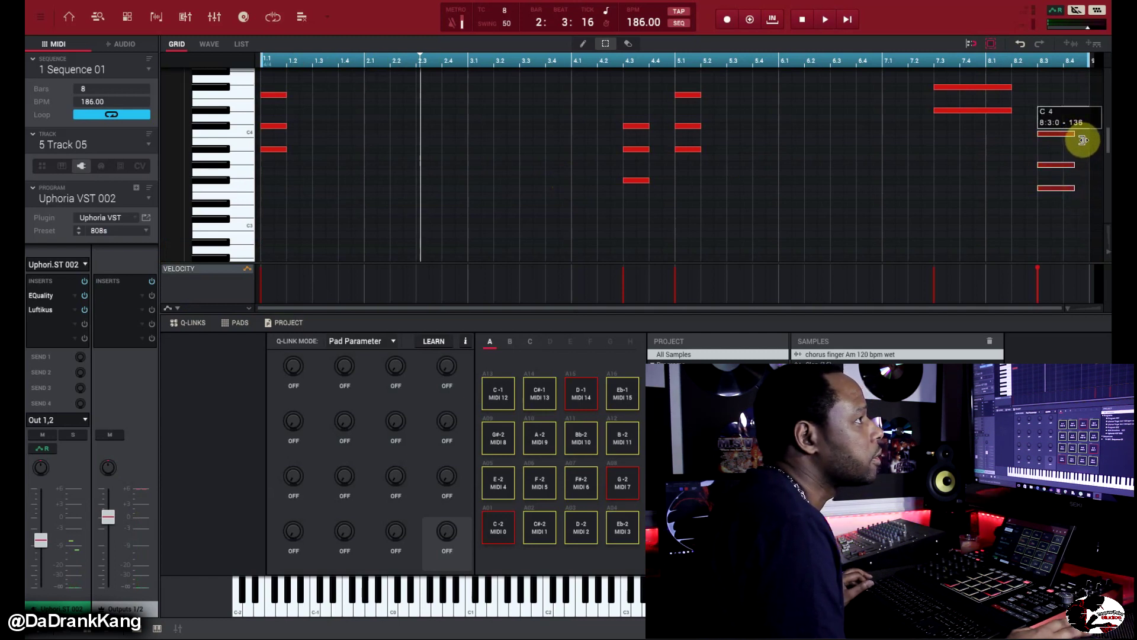
{"action": "left_click", "coordinate": [856, 62]}
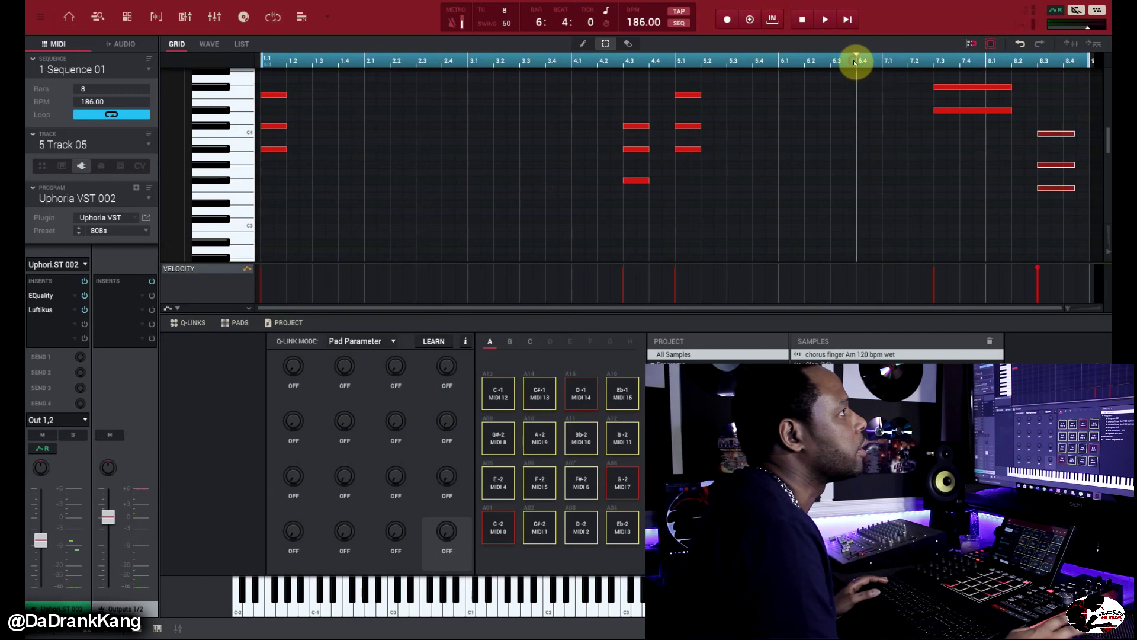
{"action": "key", "text": "space"}
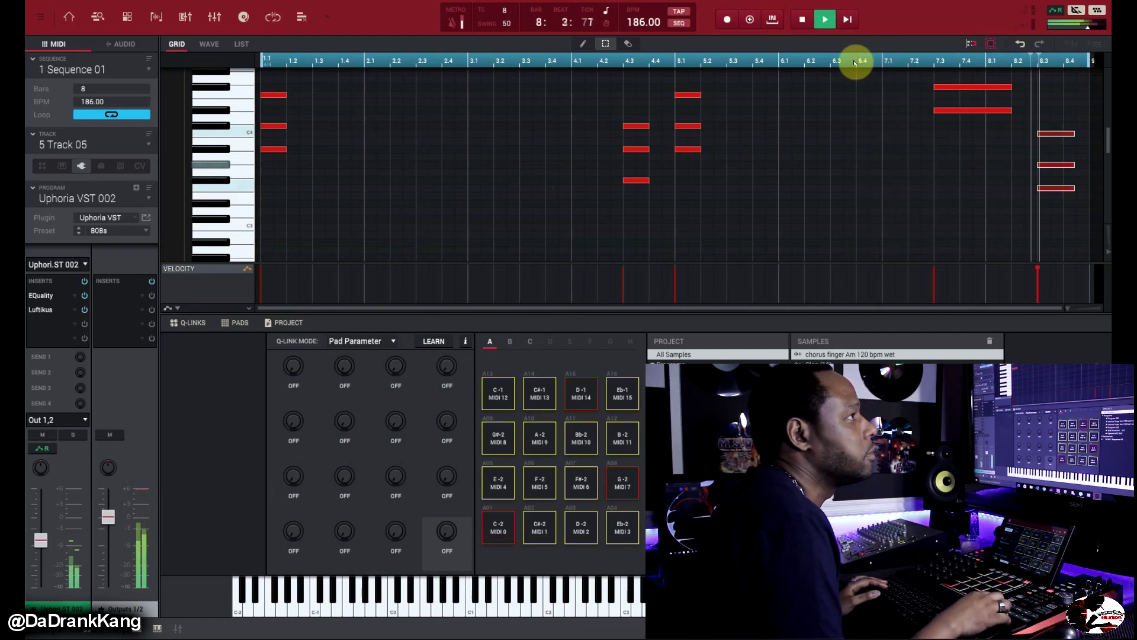
{"action": "key", "text": "space"}
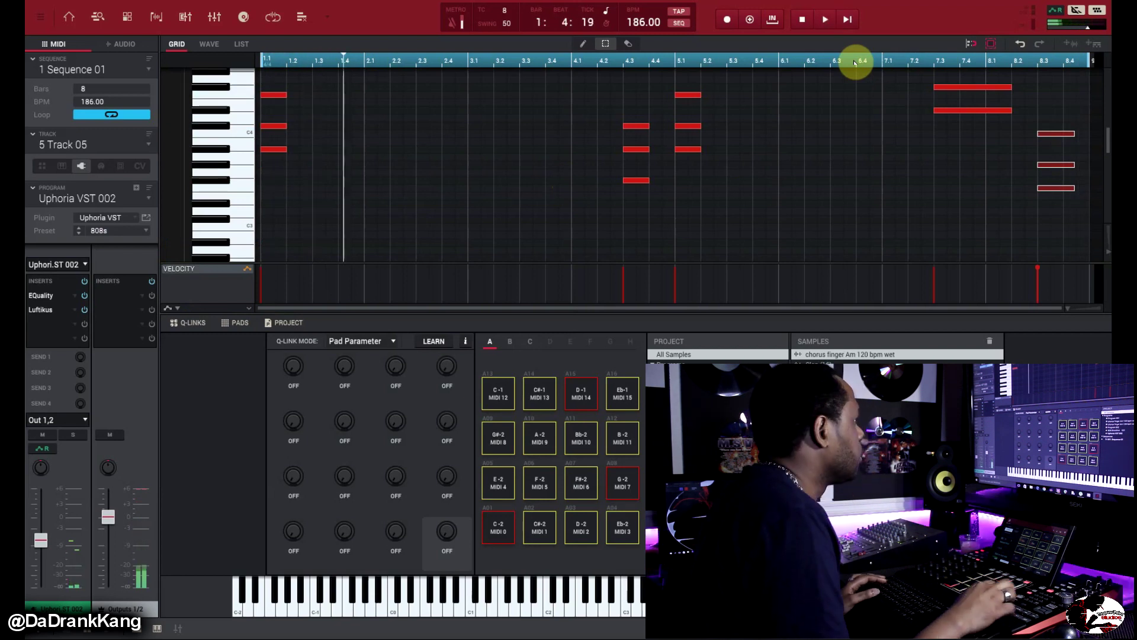